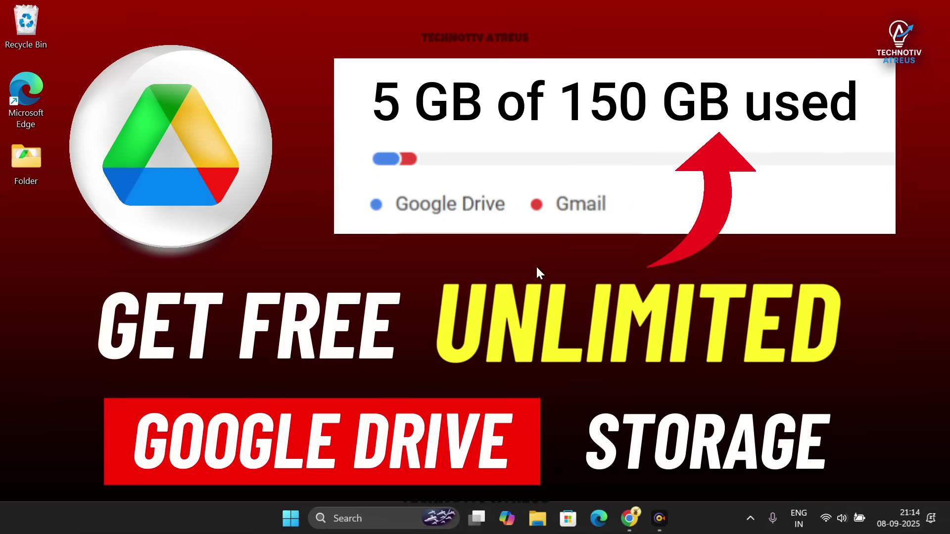
From the 99% storage warning, open Storage Manager and expand usage details for Photos, Gmail, Drive and Other.
{"action": "key", "text": "alt+Tab"}
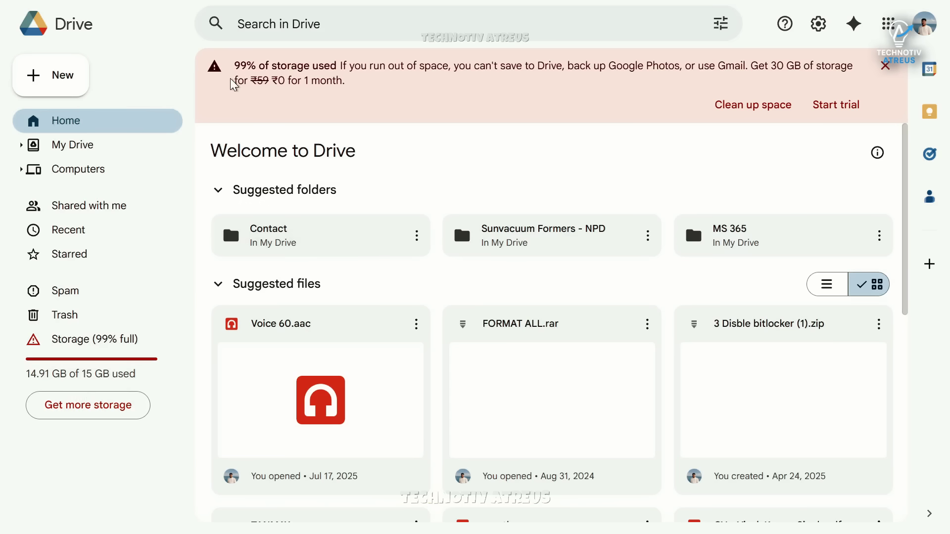
{"action": "left_click_drag", "start_coordinate": [234, 66], "coordinate": [346, 82]}
{"action": "left_click", "coordinate": [511, 105]}
{"action": "left_click", "coordinate": [780, 117]}
{"action": "left_click", "coordinate": [491, 333]}
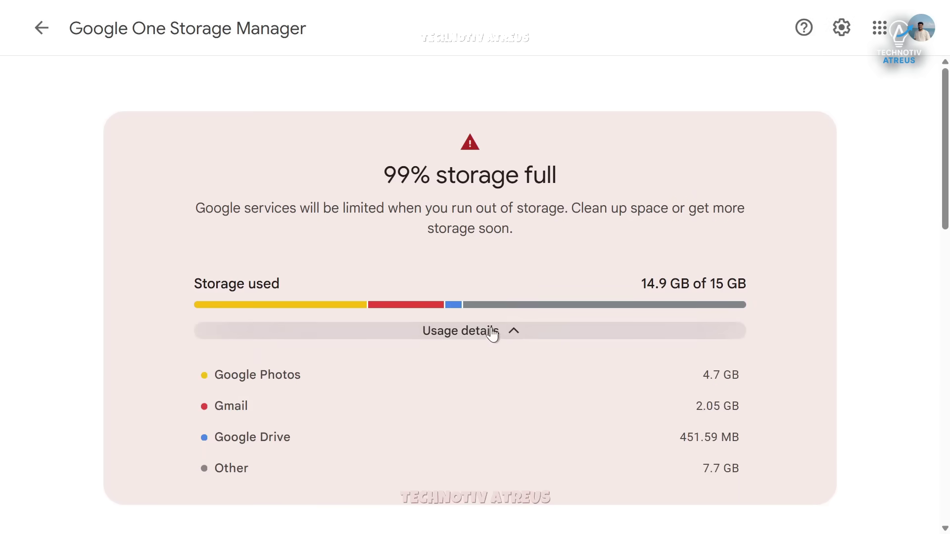
{"action": "left_click_drag", "start_coordinate": [213, 375], "coordinate": [757, 479]}
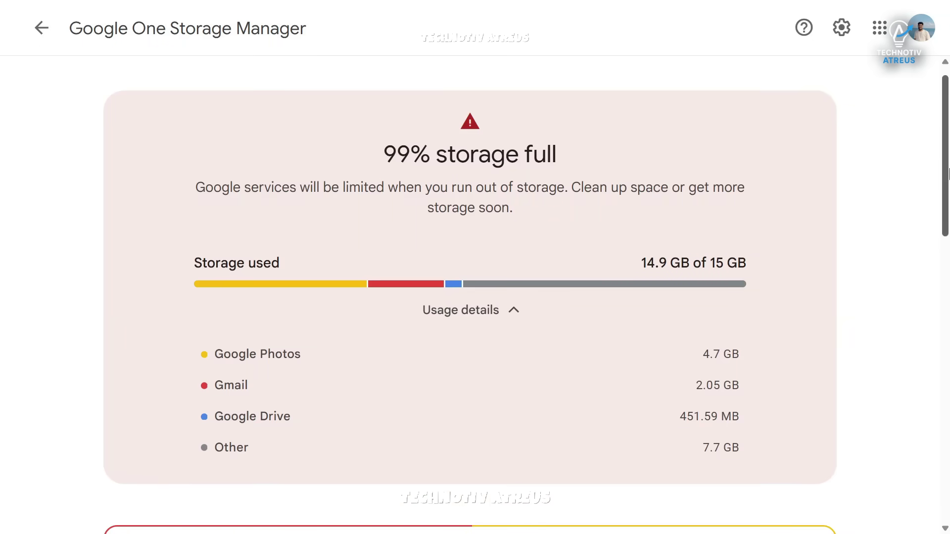
Review the Basic, Premium (2 TB) and Google AI Pro (2 TB) plans with their after-trial prices.
{"action": "scroll", "coordinate": [948, 173], "scroll_direction": "down", "scroll_amount": 6}
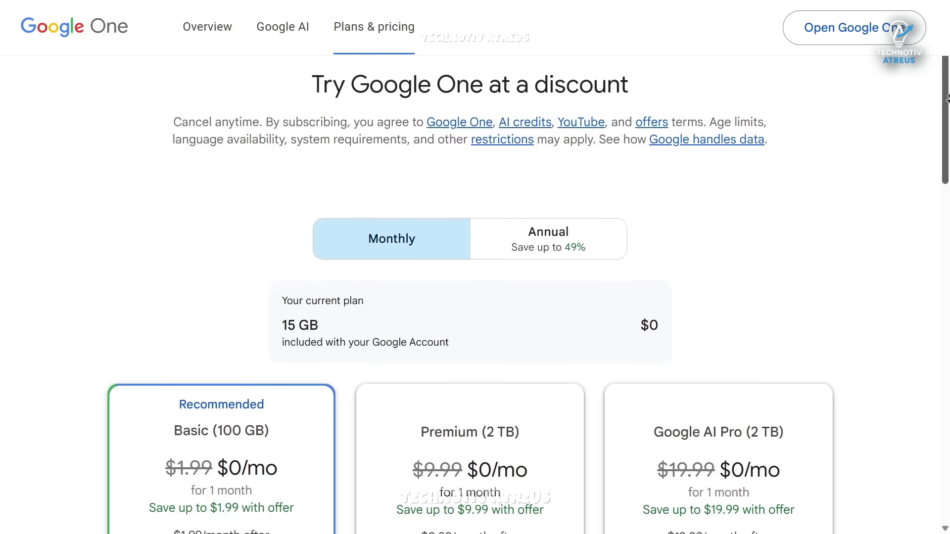
{"action": "scroll", "coordinate": [946, 98], "scroll_direction": "down", "scroll_amount": 3}
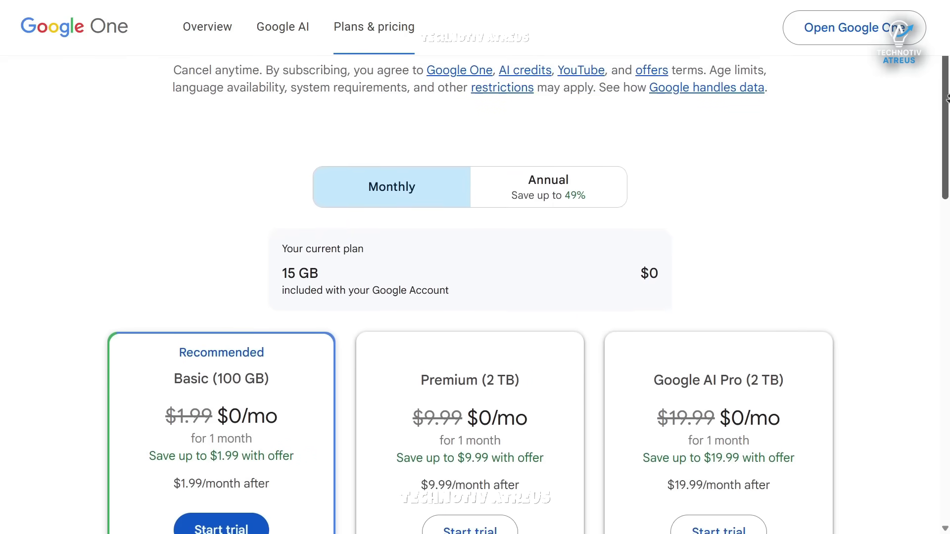
{"action": "scroll", "coordinate": [946, 98], "scroll_direction": "down", "scroll_amount": 2}
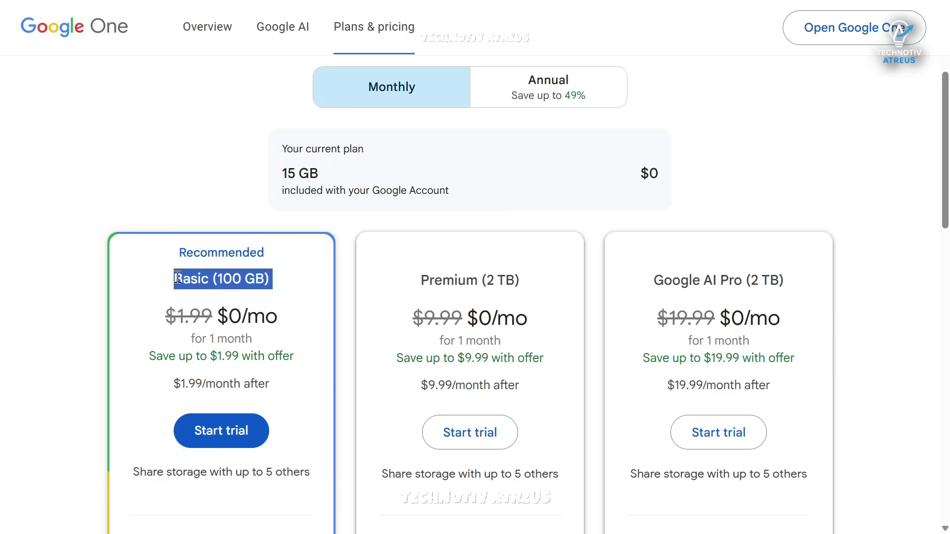
{"action": "triple_click", "coordinate": [413, 281]}
{"action": "triple_click", "coordinate": [646, 281]}
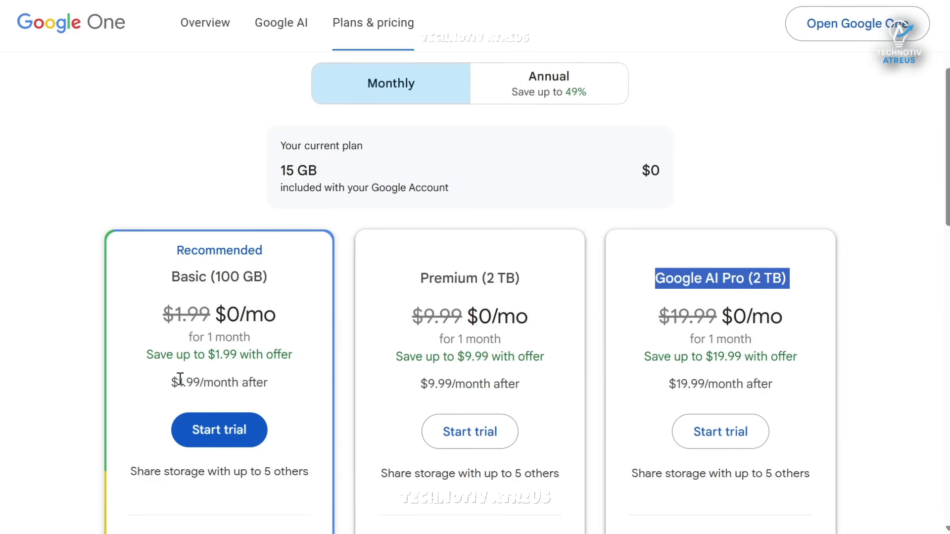
{"action": "left_click_drag", "start_coordinate": [174, 384], "coordinate": [267, 382]}
{"action": "left_click_drag", "start_coordinate": [420, 385], "coordinate": [553, 375]}
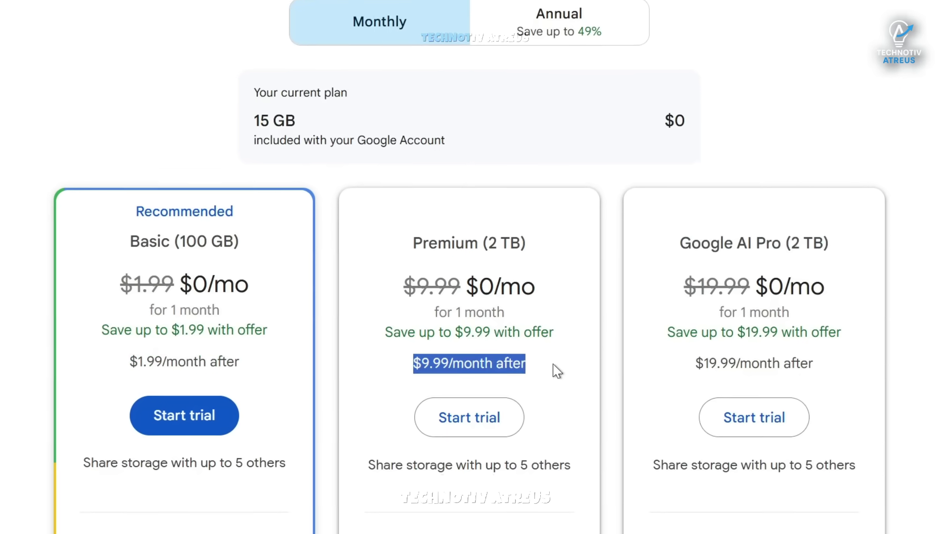
{"action": "left_click_drag", "start_coordinate": [688, 370], "coordinate": [703, 371]}
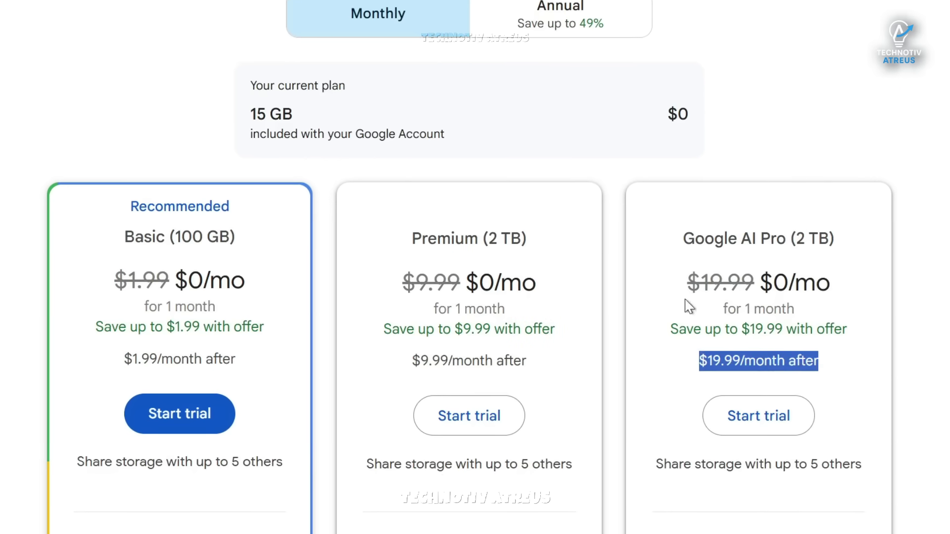
{"action": "scroll", "coordinate": [475, 297], "scroll_direction": "down", "scroll_amount": 2}
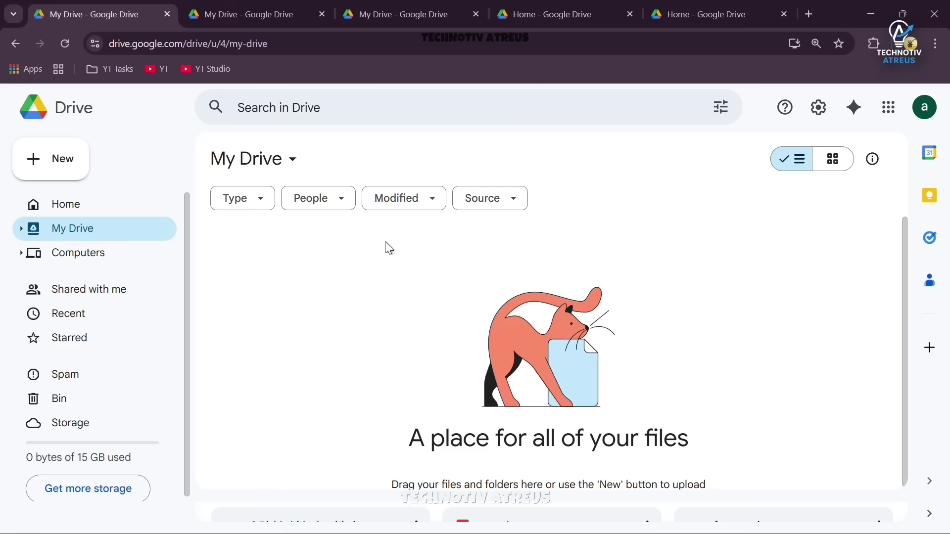
Copy the signed-in account's email address from the account panel.
{"action": "left_click", "coordinate": [924, 107]}
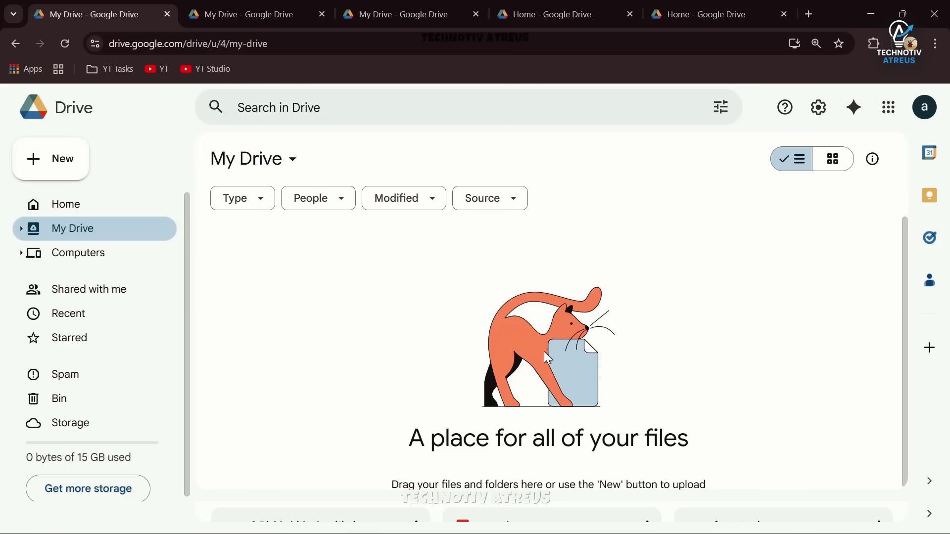
{"action": "left_click", "coordinate": [923, 109]}
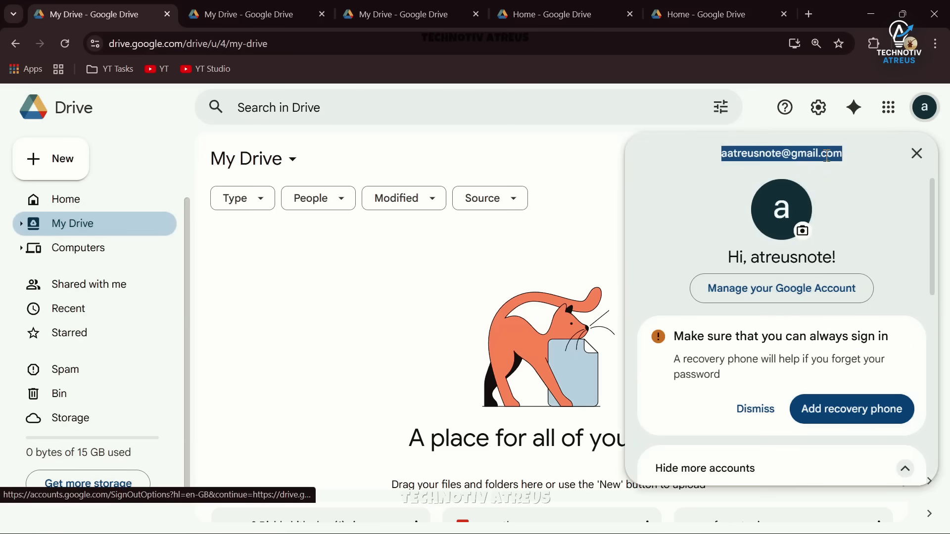
{"action": "left_click", "coordinate": [826, 156]}
{"action": "double_click", "coordinate": [777, 155]}
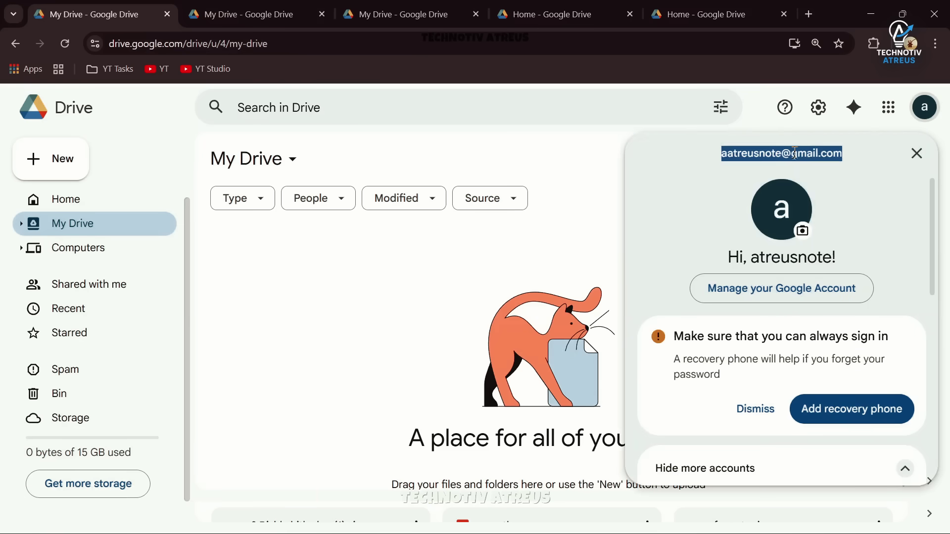
{"action": "right_click", "coordinate": [782, 155]}
{"action": "left_click", "coordinate": [747, 168]}
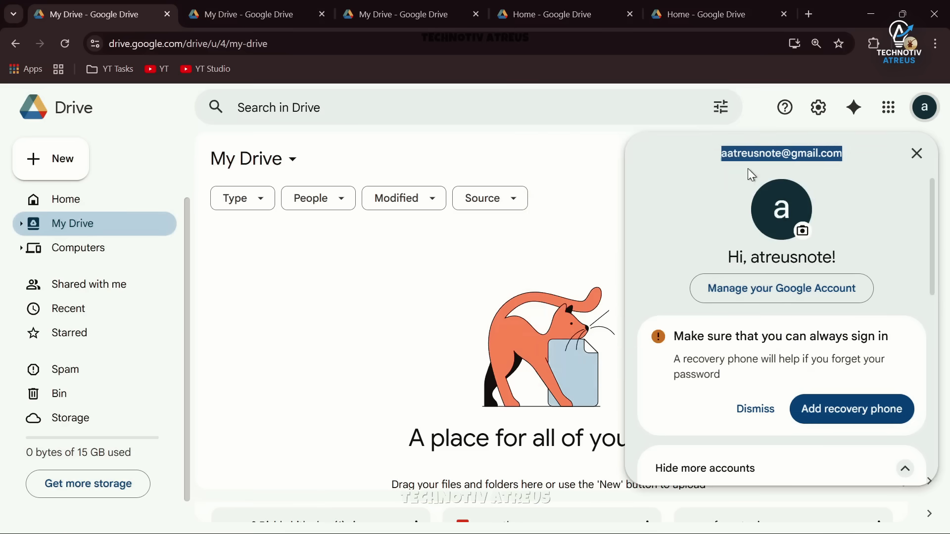
Switch to the other account's Drive tab and check which account it is.
{"action": "left_click", "coordinate": [496, 237]}
{"action": "left_click", "coordinate": [276, 11]}
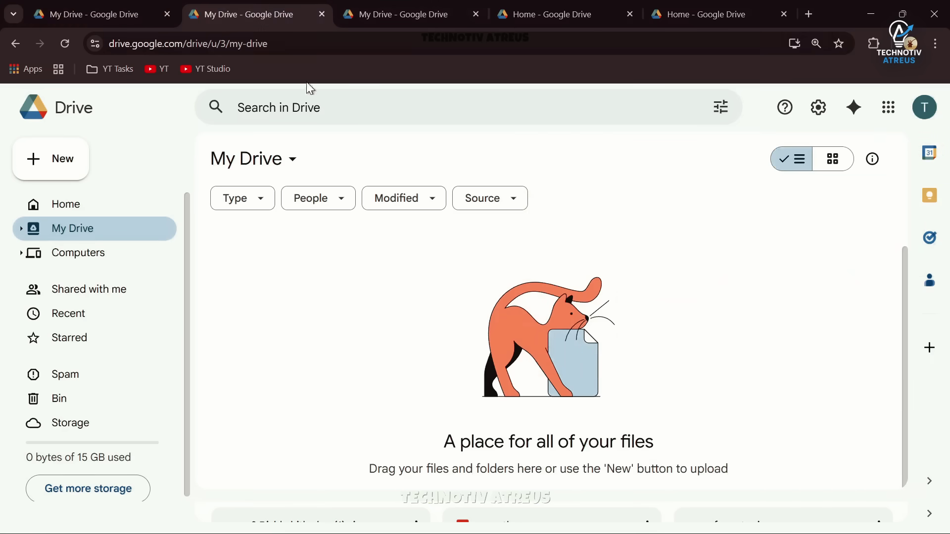
{"action": "left_click", "coordinate": [924, 108]}
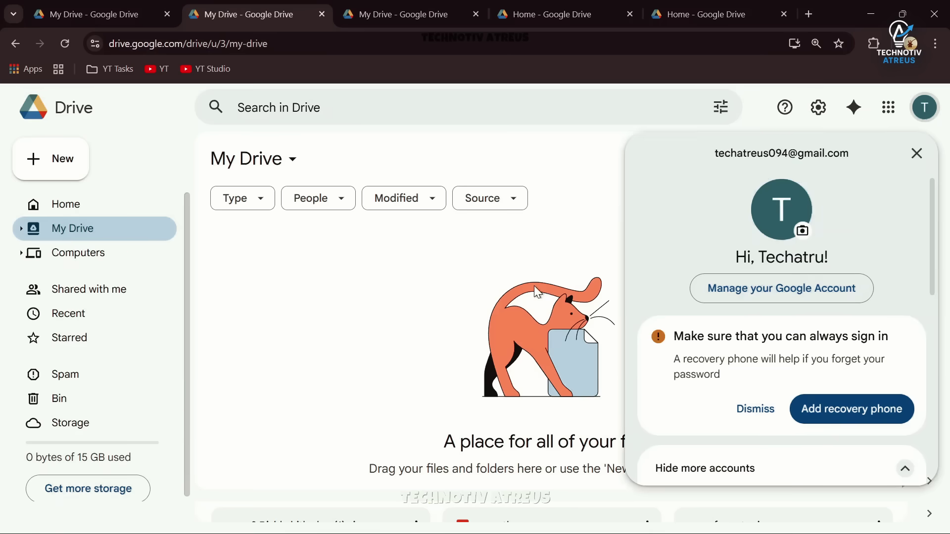
Close the account panel and create a new folder named 'Account 1 (15GB)'.
{"action": "left_click", "coordinate": [606, 232]}
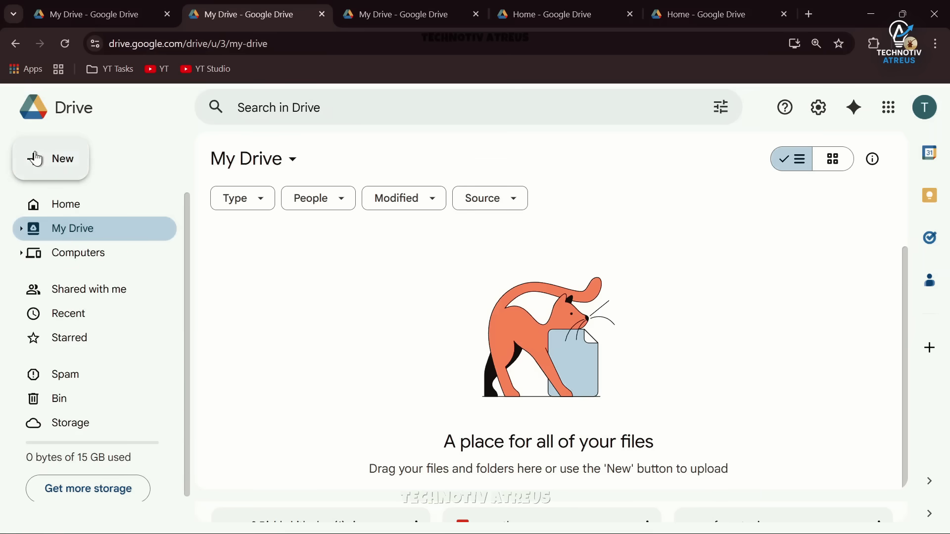
{"action": "left_click", "coordinate": [52, 161]}
{"action": "left_click", "coordinate": [76, 156]}
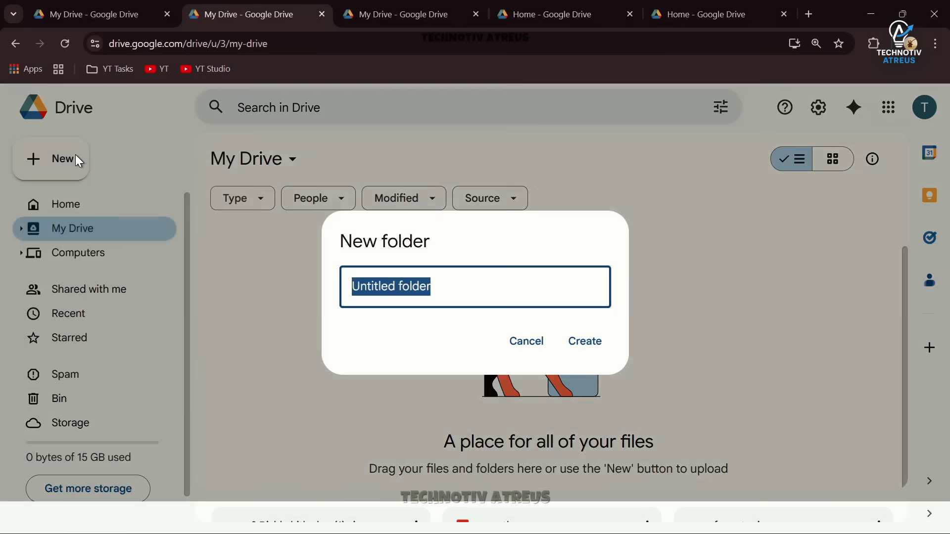
{"action": "type", "text": "Account 1 (15GB"}
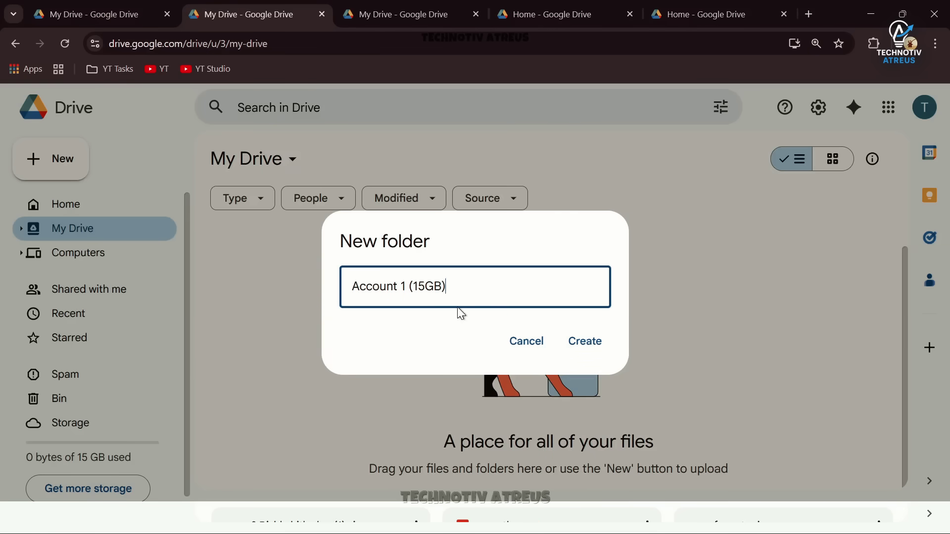
{"action": "left_click", "coordinate": [588, 339]}
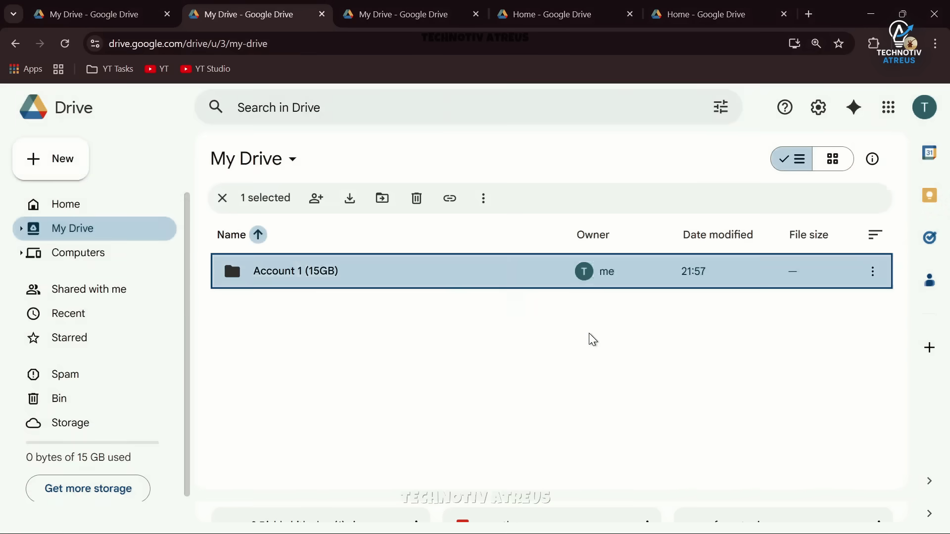
Share 'Account 1 (15GB)' with the copied email address as Editor and send the invitation.
{"action": "right_click", "coordinate": [332, 273]}
{"action": "mouse_move", "coordinate": [440, 349]}
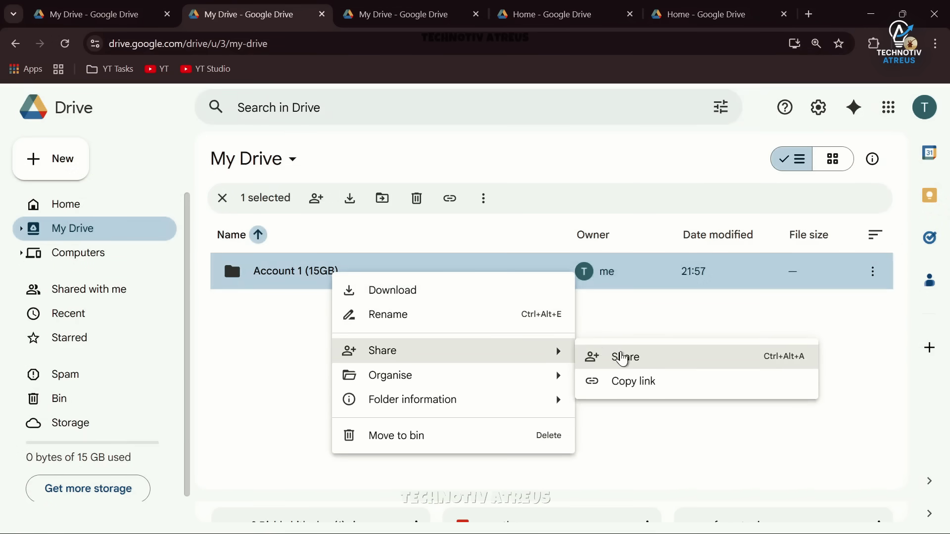
{"action": "left_click", "coordinate": [623, 355]}
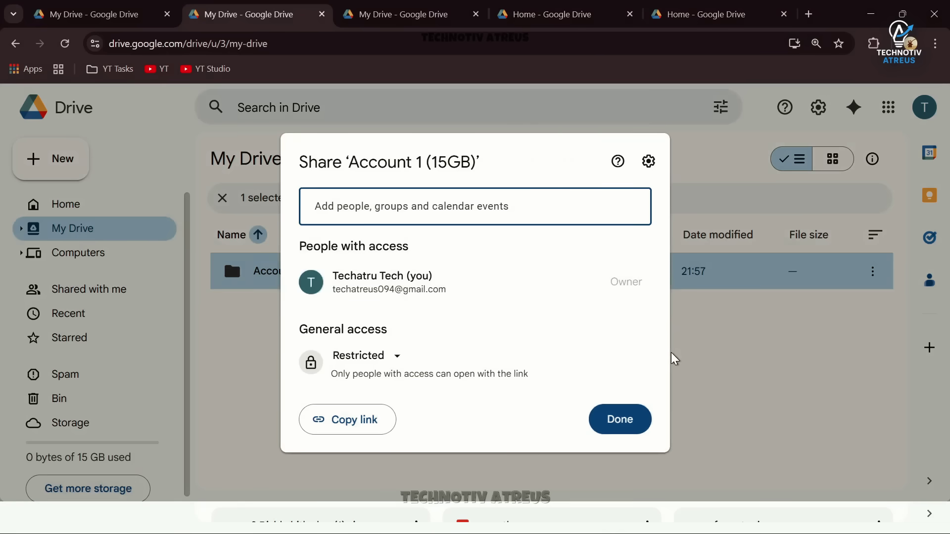
{"action": "key", "text": "ctrl+v"}
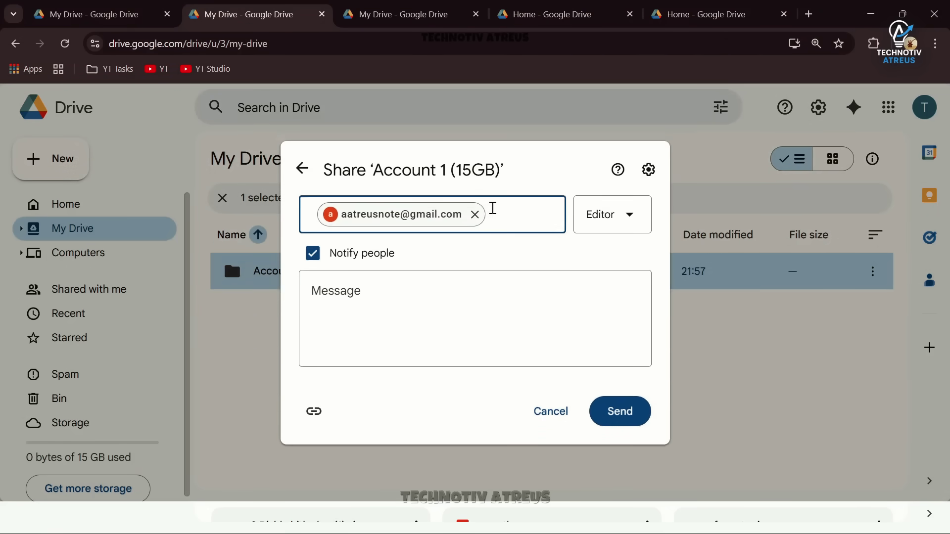
{"action": "left_click", "coordinate": [610, 235]}
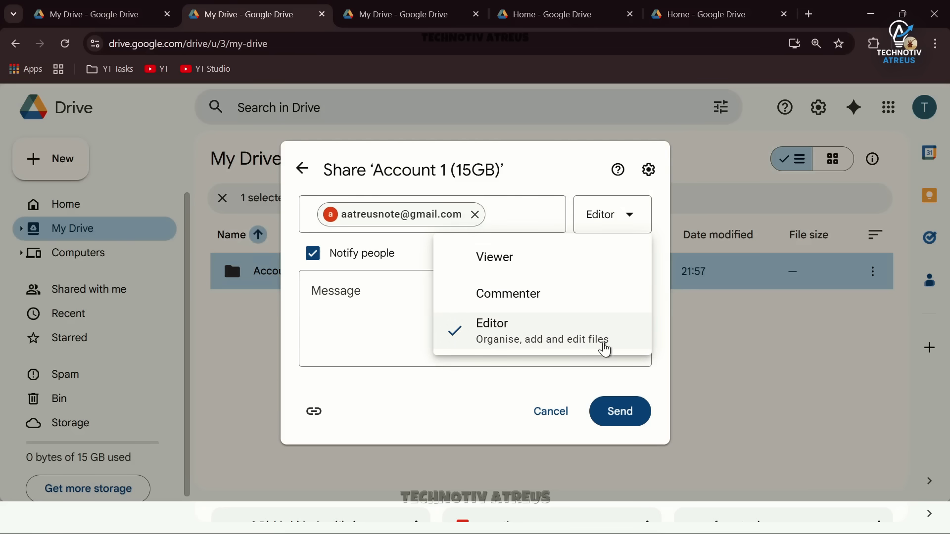
{"action": "left_click", "coordinate": [614, 384]}
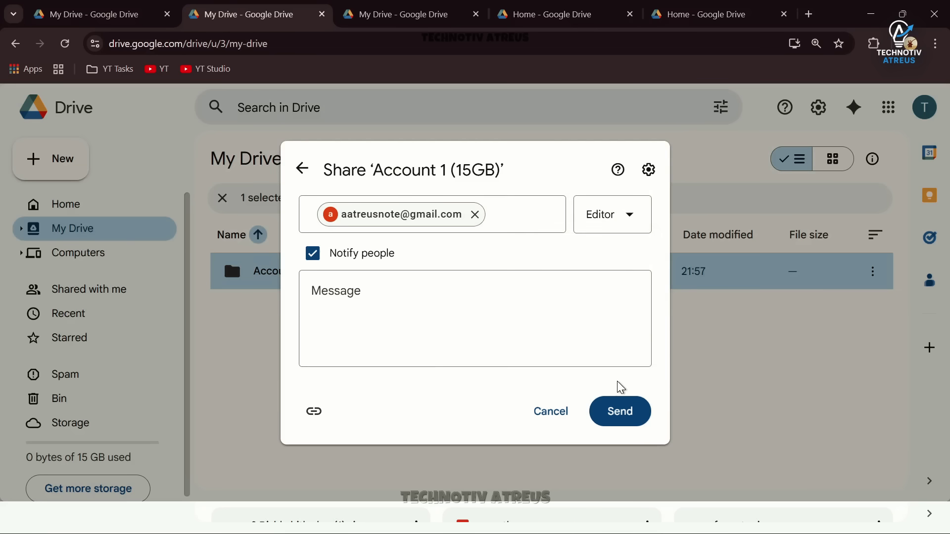
{"action": "left_click", "coordinate": [636, 411]}
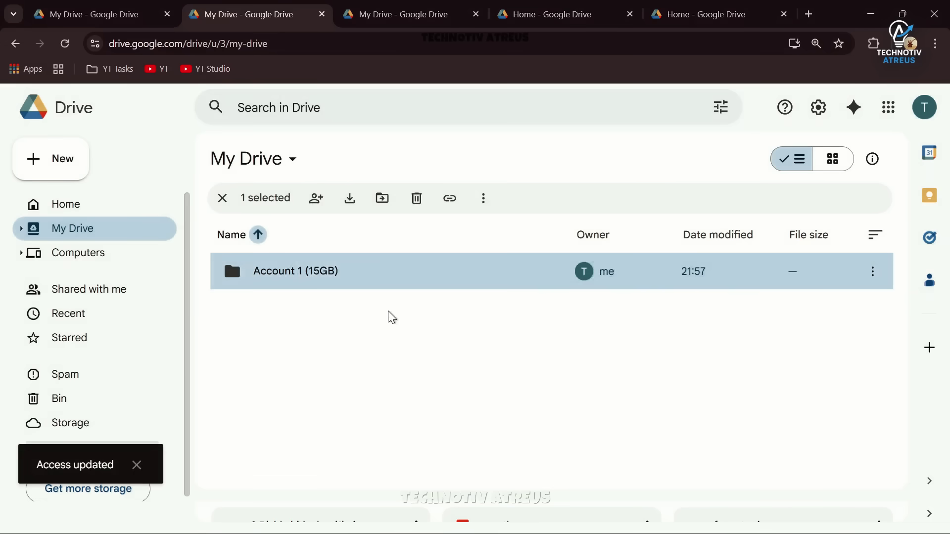
In the first account's Drive, open the shared 'Account 1 (15GB)' folder, then return to Shared with me.
{"action": "left_click", "coordinate": [72, 12]}
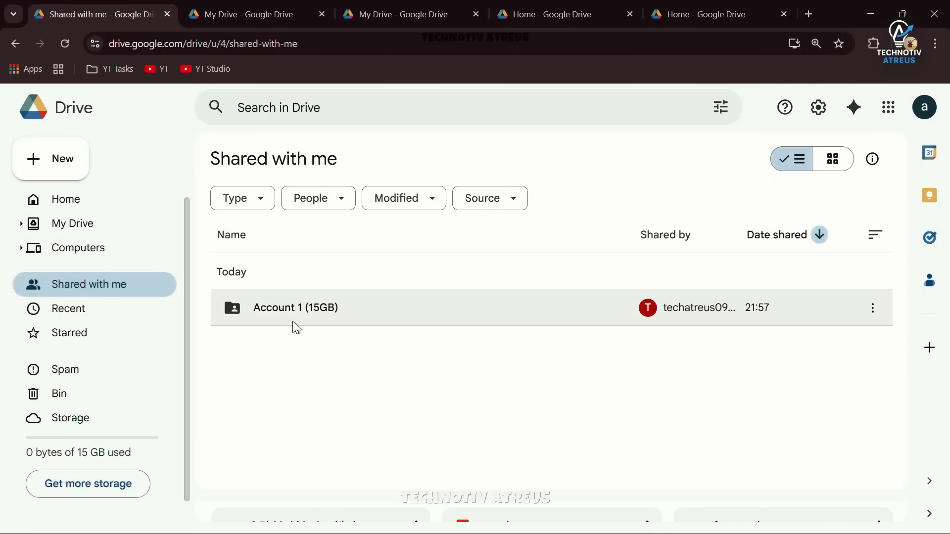
{"action": "double_click", "coordinate": [343, 309]}
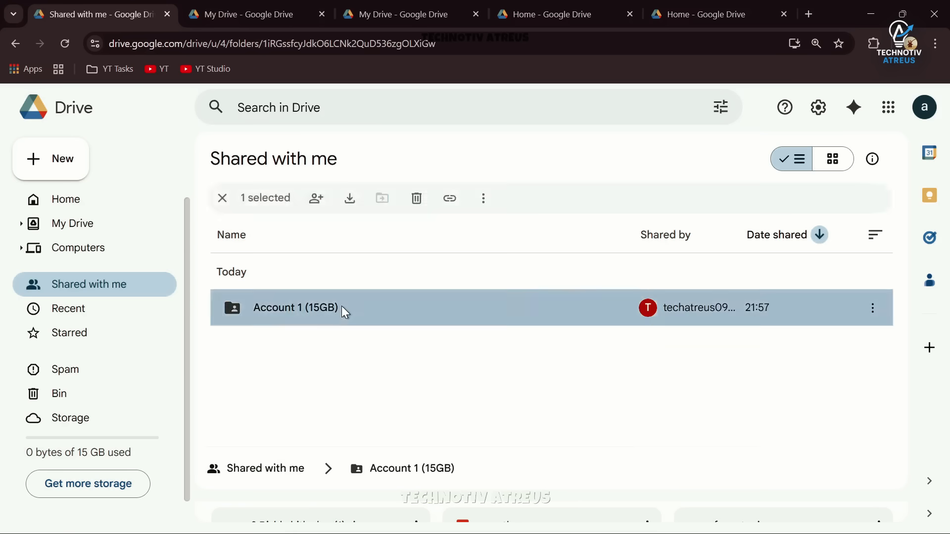
{"action": "left_click", "coordinate": [284, 163]}
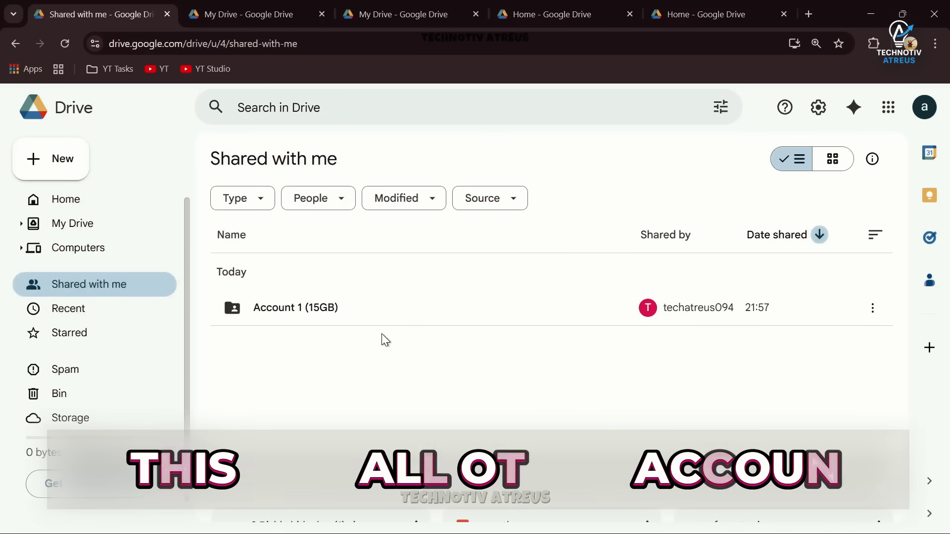
In the next account's Drive, create a folder named 'Account 2 (14.3GB)'.
{"action": "left_click", "coordinate": [400, 15]}
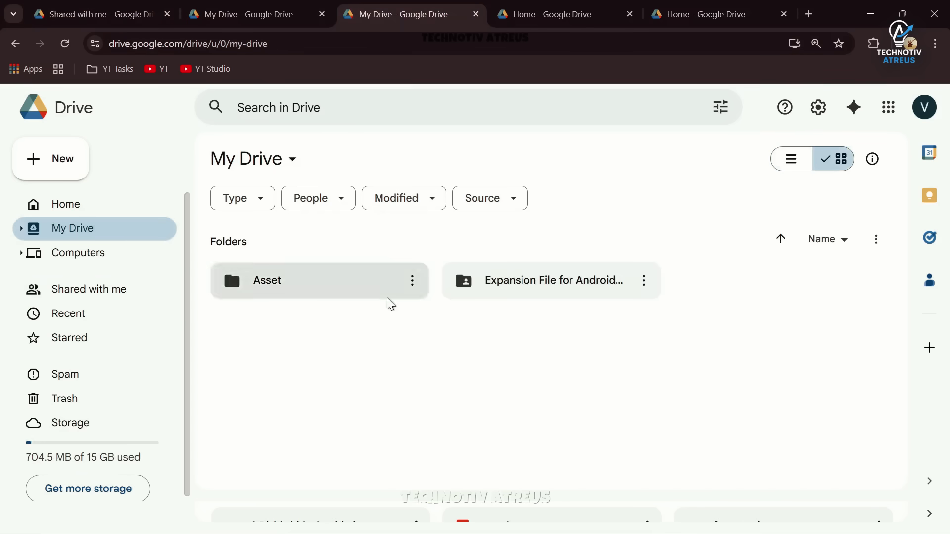
{"action": "left_click", "coordinate": [52, 168]}
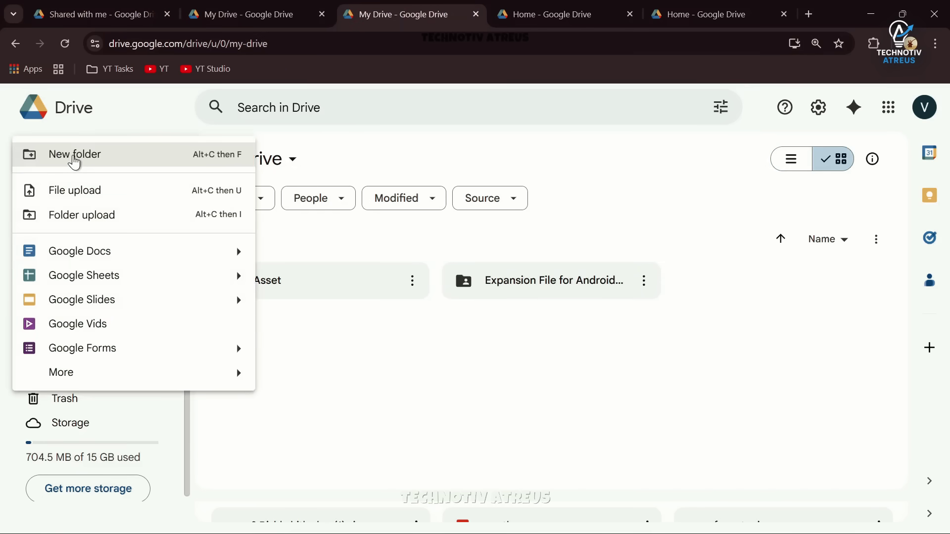
{"action": "left_click", "coordinate": [75, 155]}
{"action": "type", "text": "Account 2 (14.3GB"}
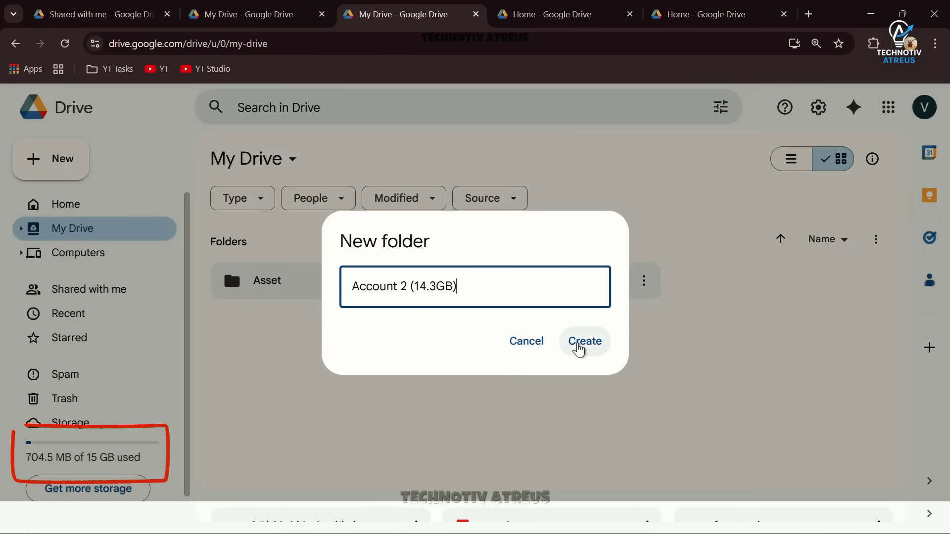
{"action": "left_click", "coordinate": [580, 342]}
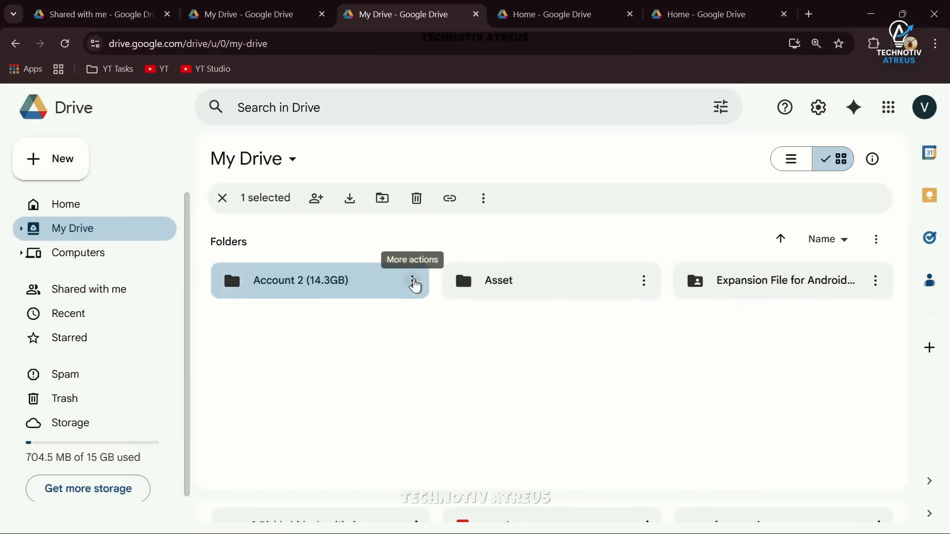
Share 'Account 2 (14.3GB)' with the primary account's email as Editor.
{"action": "left_click", "coordinate": [413, 280]}
{"action": "mouse_move", "coordinate": [460, 357]}
{"action": "left_click", "coordinate": [723, 363]}
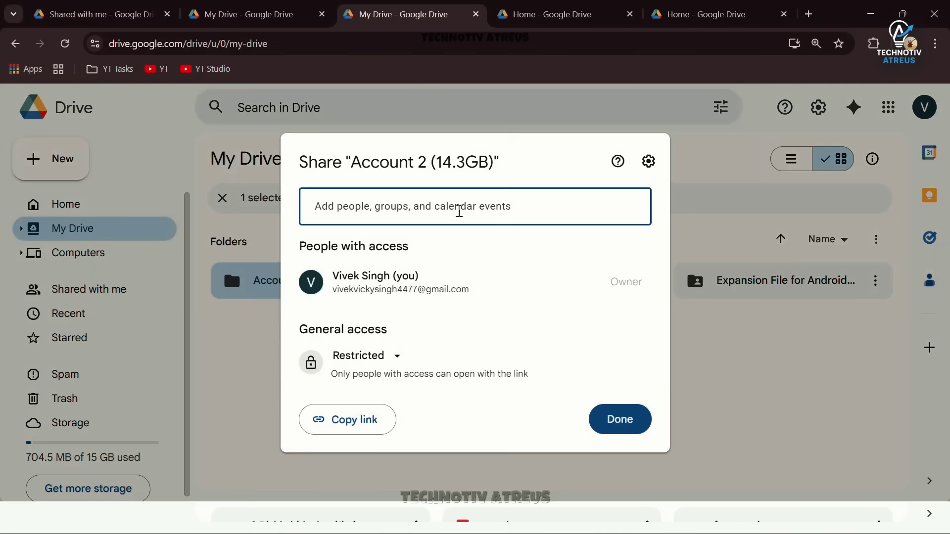
{"action": "key", "text": "ctrl+v"}
{"action": "left_click", "coordinate": [637, 225]}
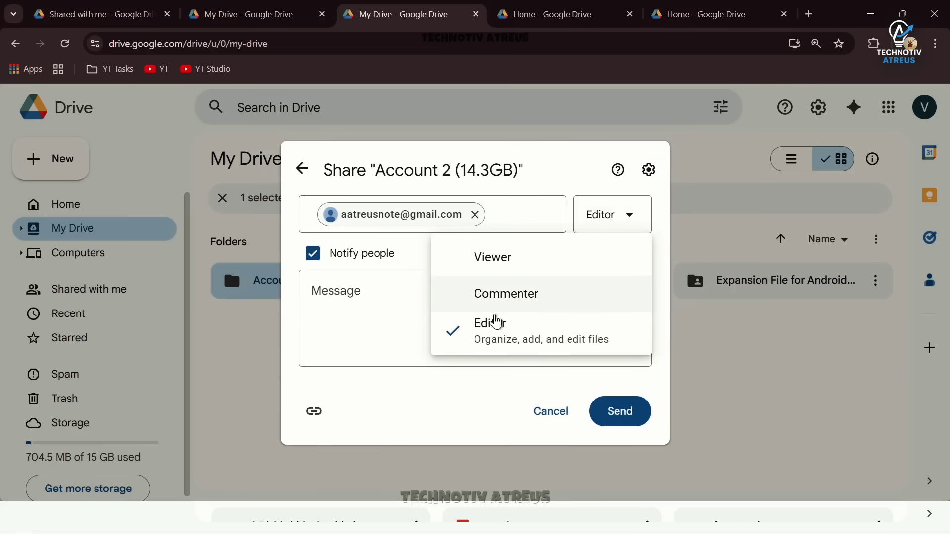
{"action": "left_click", "coordinate": [496, 322]}
{"action": "left_click", "coordinate": [614, 409]}
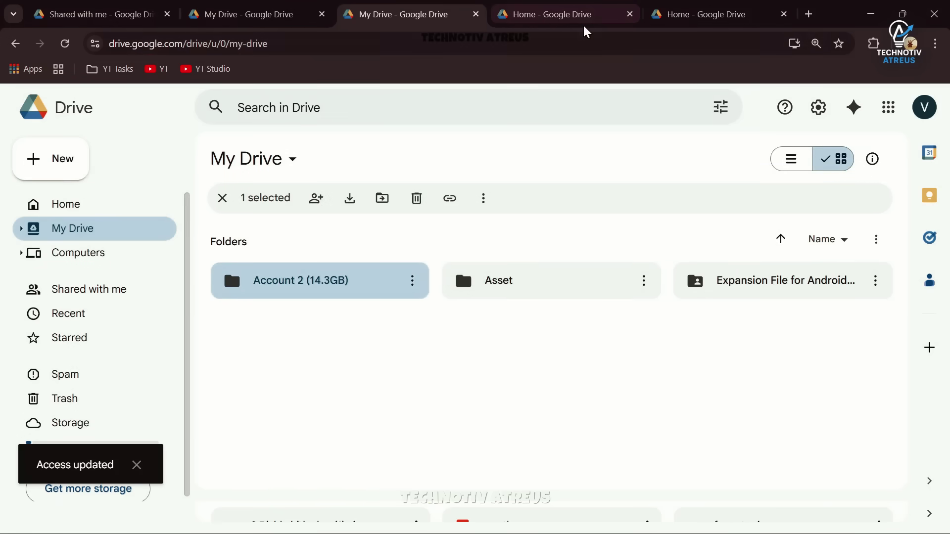
In the next account's Drive, create a folder named 'Account 3 (15GB)'.
{"action": "left_click", "coordinate": [581, 18]}
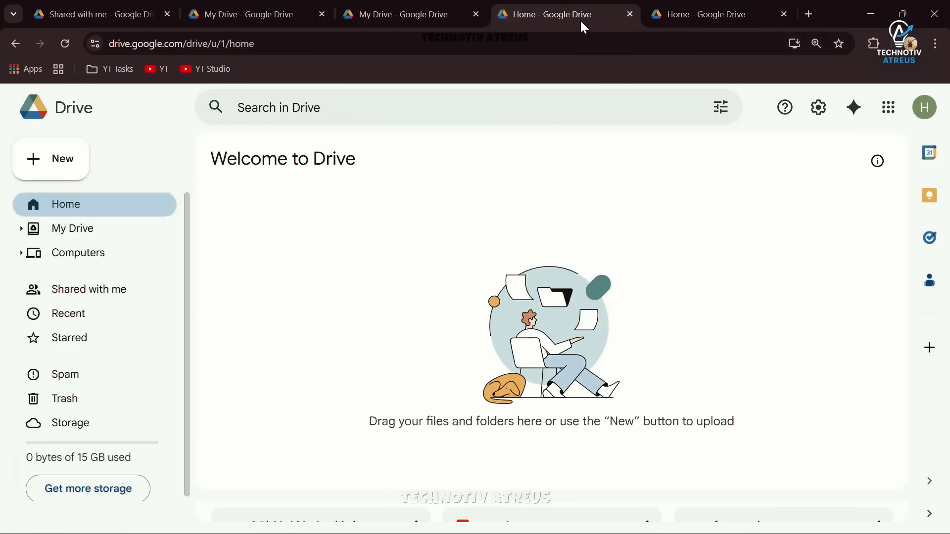
{"action": "left_click", "coordinate": [74, 159]}
{"action": "left_click", "coordinate": [85, 158]}
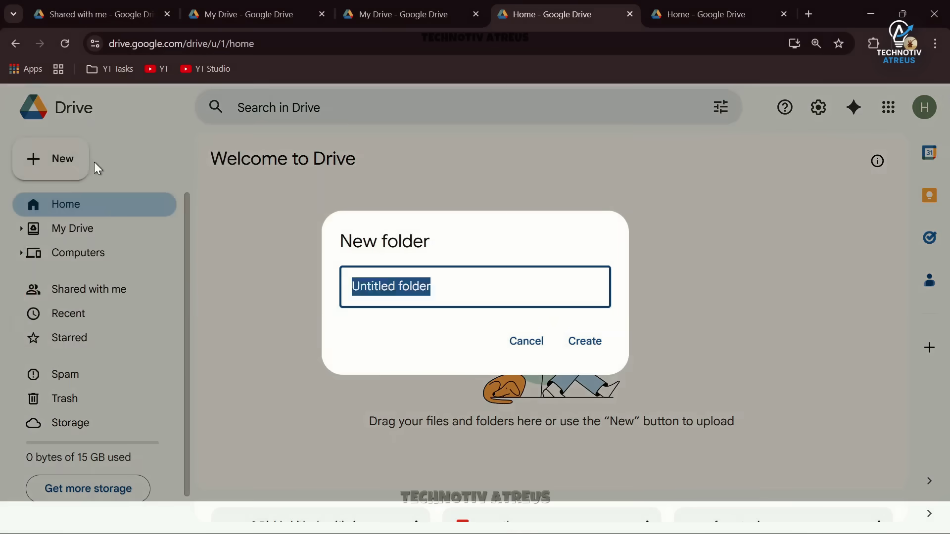
{"action": "type", "text": "Account 3 (15GB"}
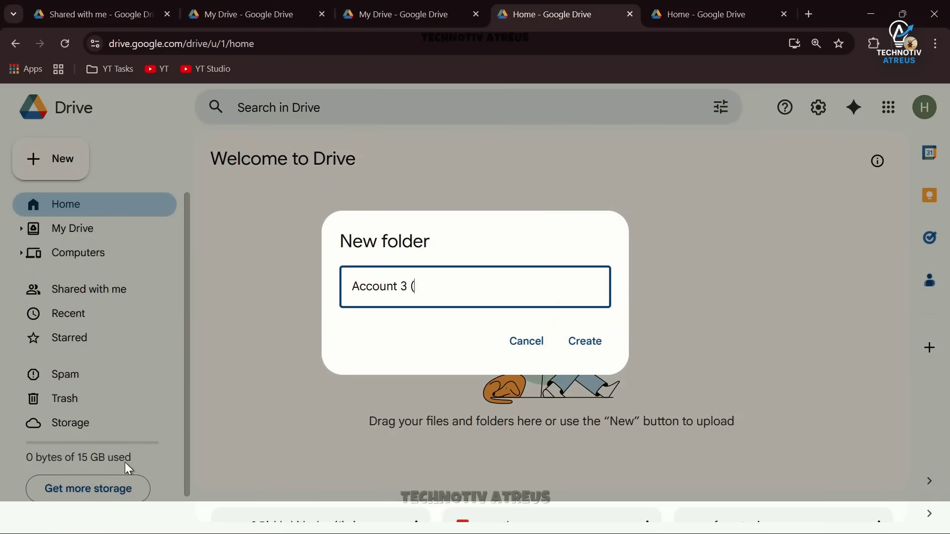
{"action": "left_click", "coordinate": [584, 341]}
Share 'Account 3 (15GB)' with the primary account as Editor.
{"action": "right_click", "coordinate": [374, 281]}
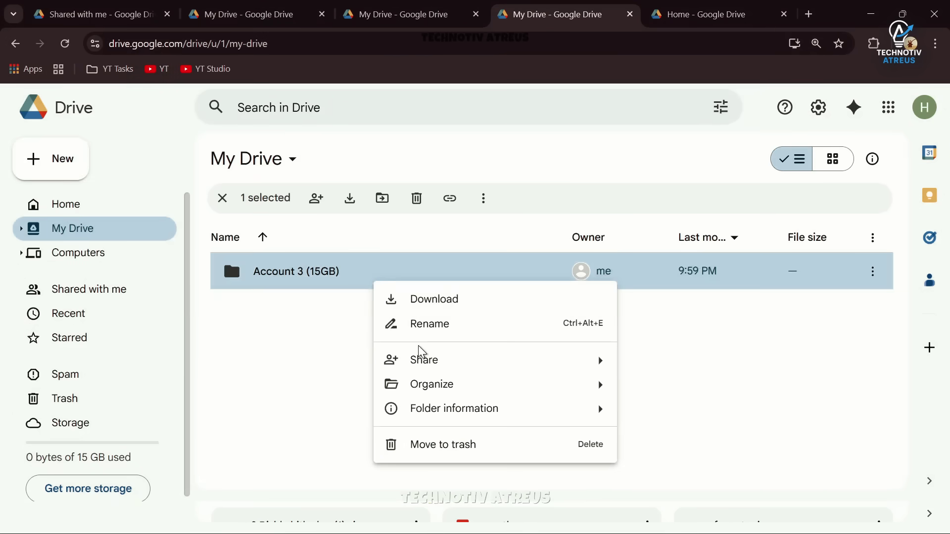
{"action": "mouse_move", "coordinate": [609, 365]}
{"action": "left_click", "coordinate": [662, 360]}
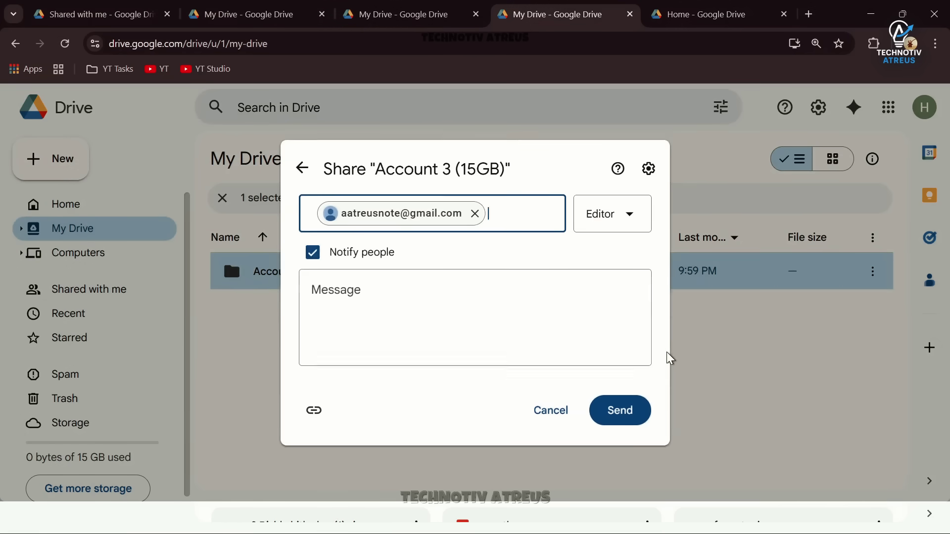
{"action": "left_click", "coordinate": [628, 421]}
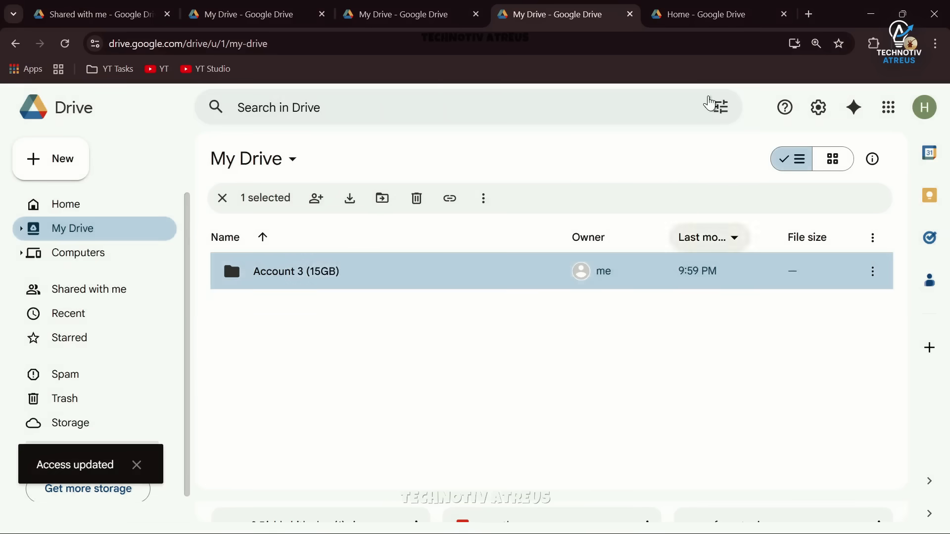
In the fourth account's Drive, create a folder named 'Account 4 (14.9GB)'.
{"action": "left_click", "coordinate": [712, 15]}
{"action": "left_click", "coordinate": [70, 161]}
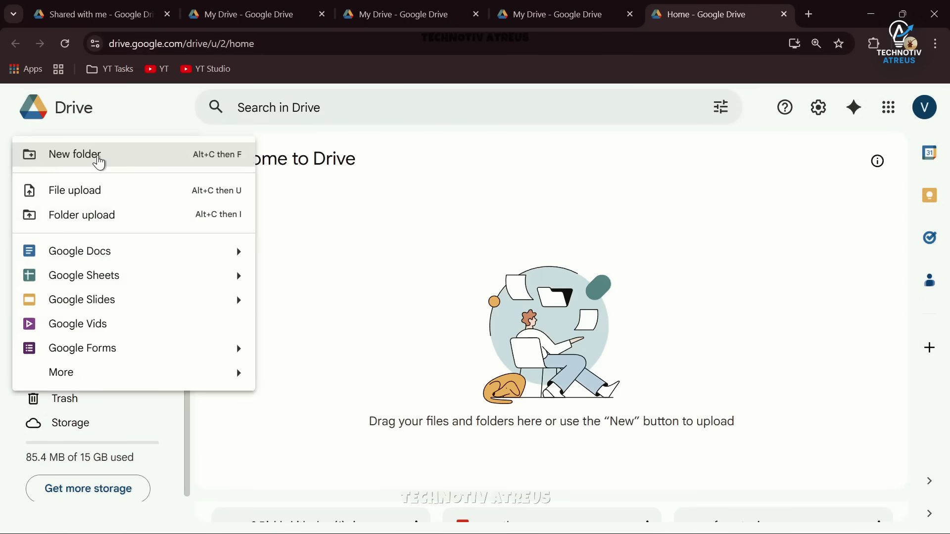
{"action": "left_click", "coordinate": [99, 156]}
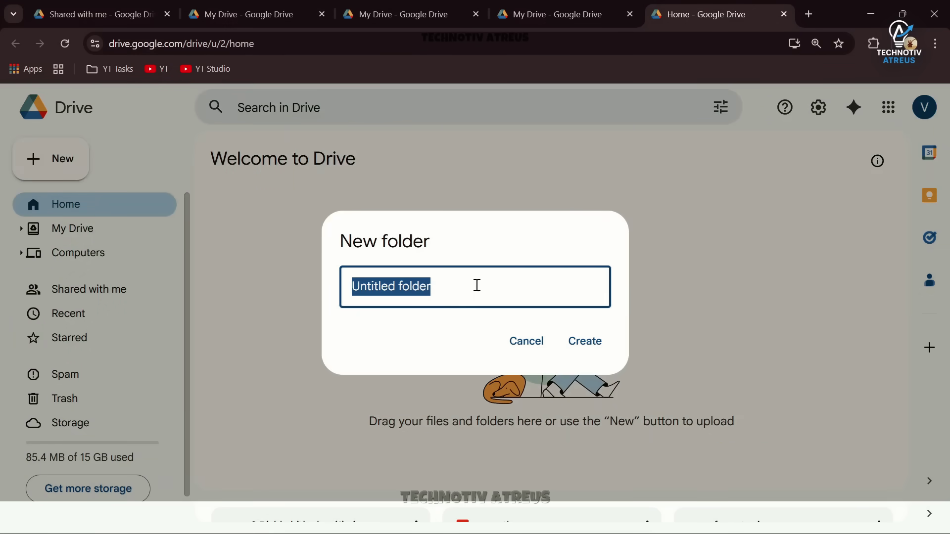
{"action": "type", "text": "Account 4 (14.9GB"}
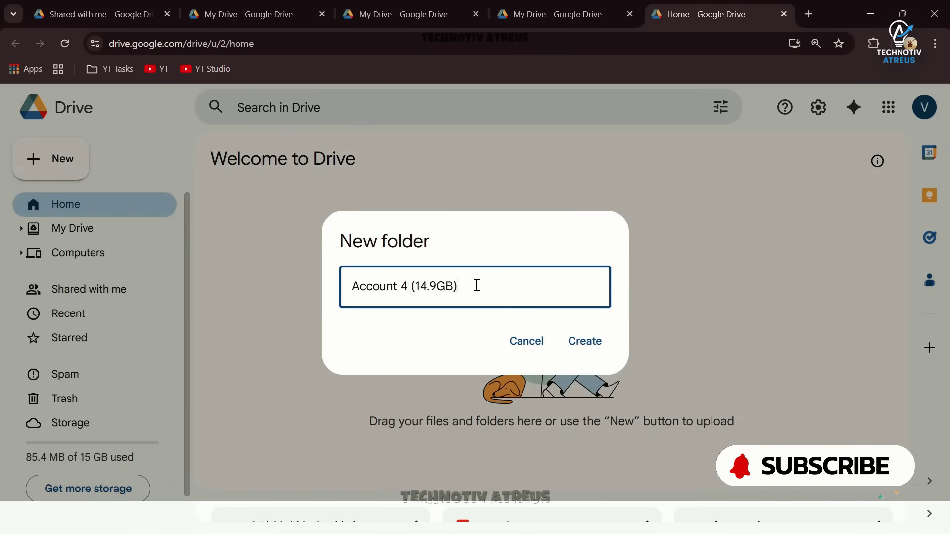
{"action": "left_click", "coordinate": [585, 341]}
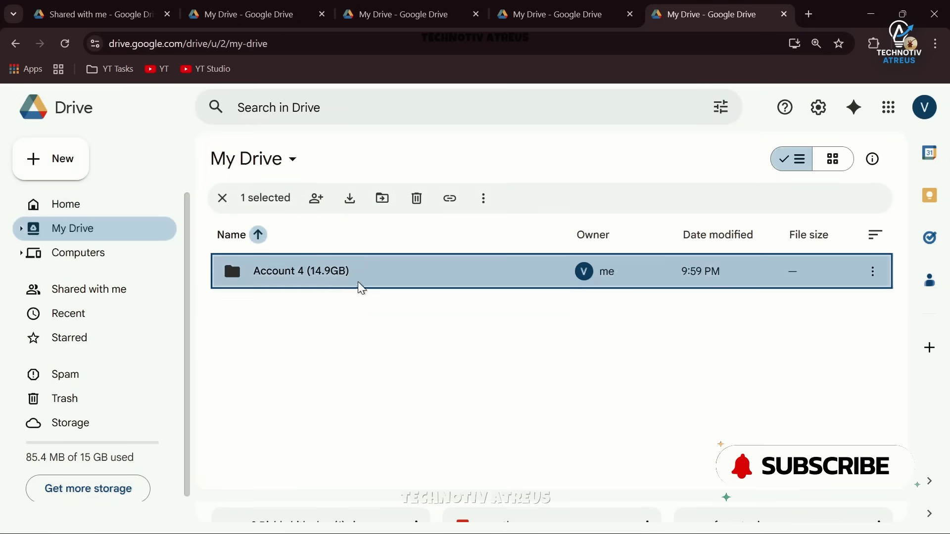
Share 'Account 4 (14.9GB)' with the primary account as Editor, then view its Shared with me list.
{"action": "right_click", "coordinate": [346, 280]}
{"action": "mouse_move", "coordinate": [544, 354]}
{"action": "left_click", "coordinate": [636, 352]}
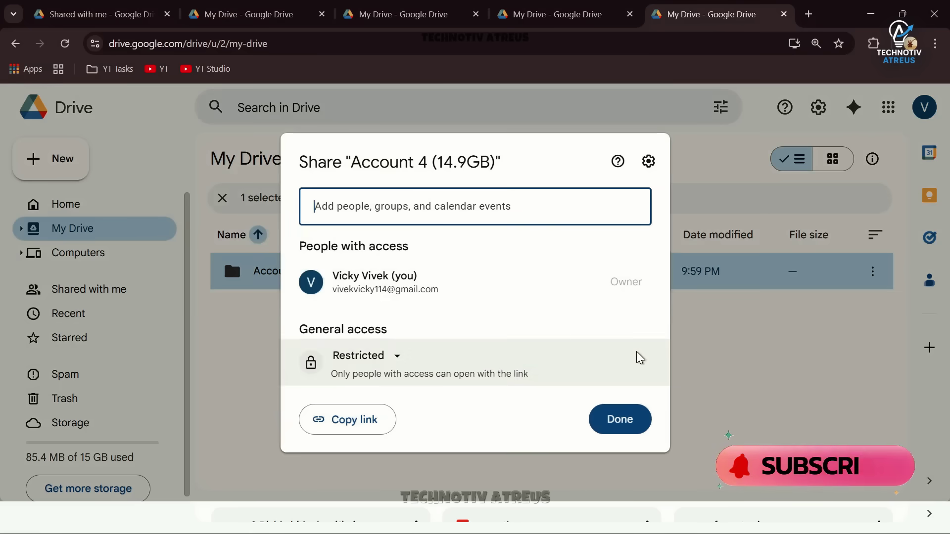
{"action": "key", "text": "ctrl+v"}
{"action": "left_click", "coordinate": [598, 224]}
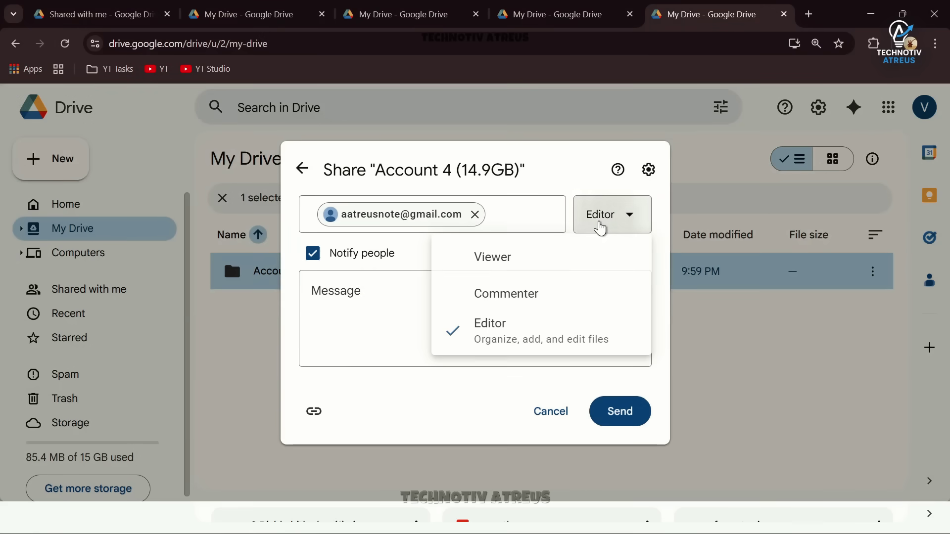
{"action": "left_click", "coordinate": [610, 323]}
{"action": "left_click", "coordinate": [619, 411]}
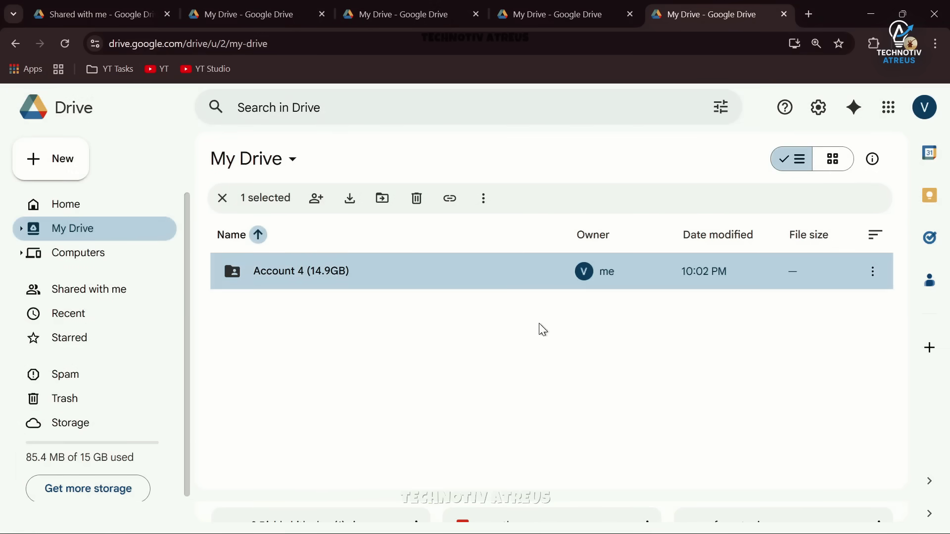
{"action": "left_click", "coordinate": [117, 20]}
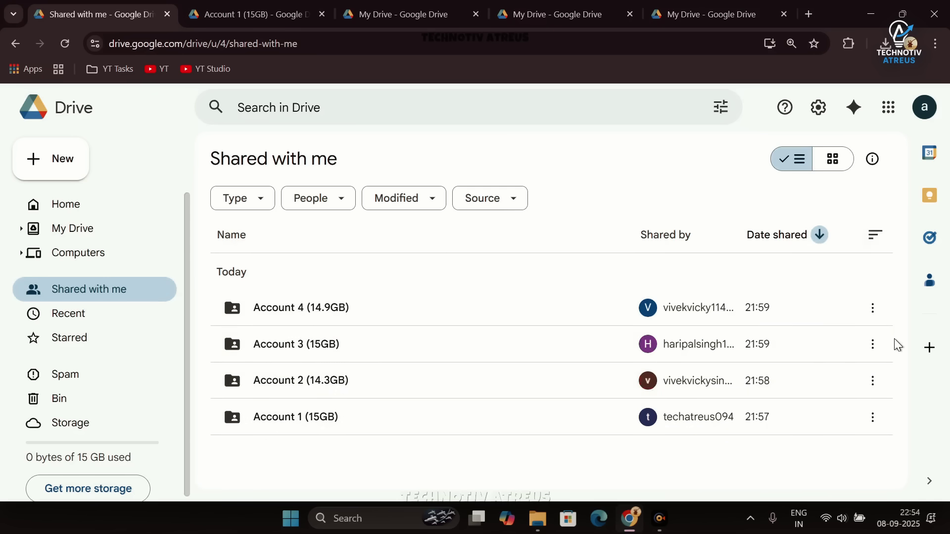
Upload Flyoobe Windows 11 Upgrade.mp4 (1.38 GB) into the shared 'Account 4 (14.9GB)' folder via File upload.
{"action": "double_click", "coordinate": [328, 309]}
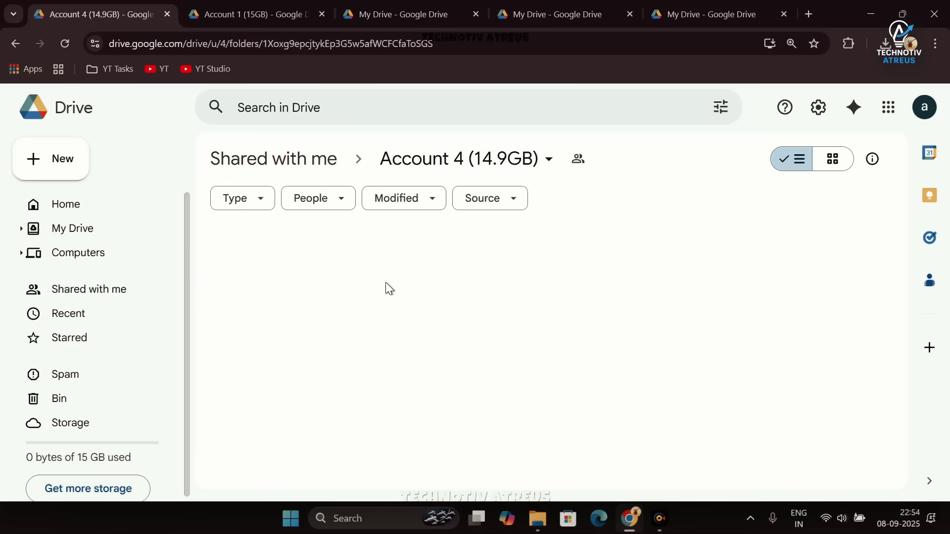
{"action": "right_click", "coordinate": [390, 289]}
{"action": "left_click", "coordinate": [418, 261]}
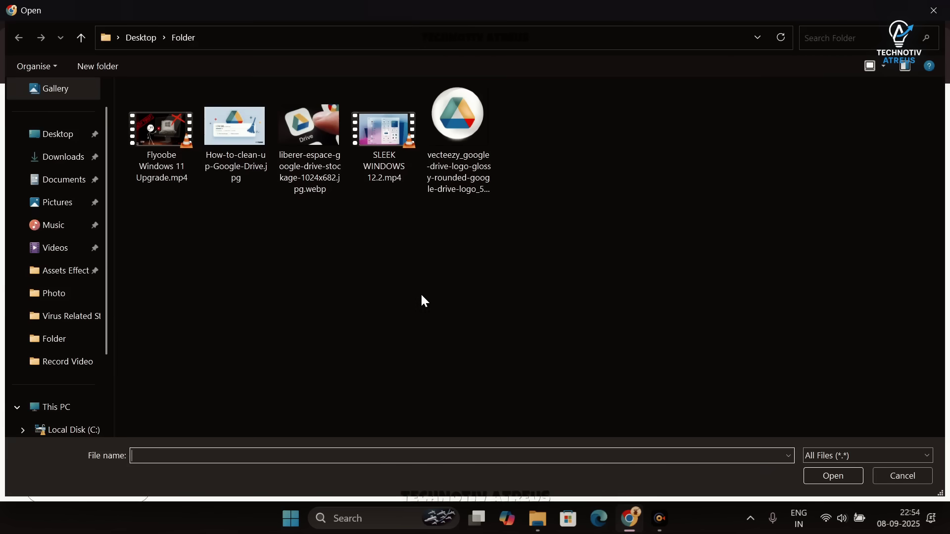
{"action": "double_click", "coordinate": [169, 147]}
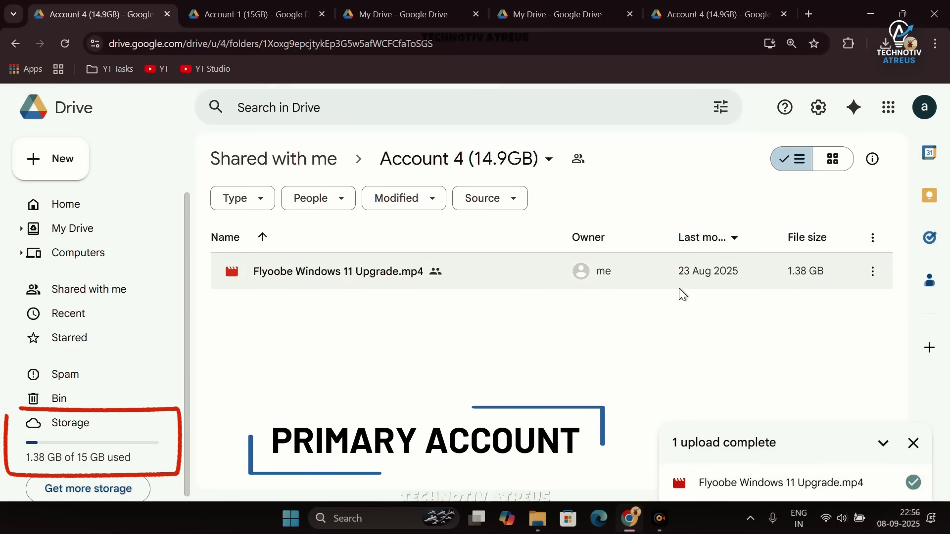
{"action": "left_click", "coordinate": [693, 14]}
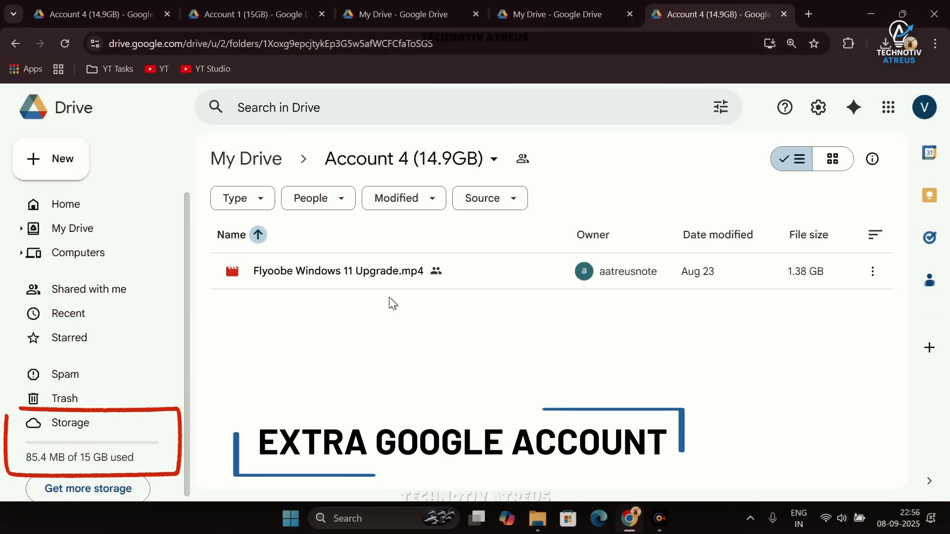
{"action": "left_click", "coordinate": [120, 17]}
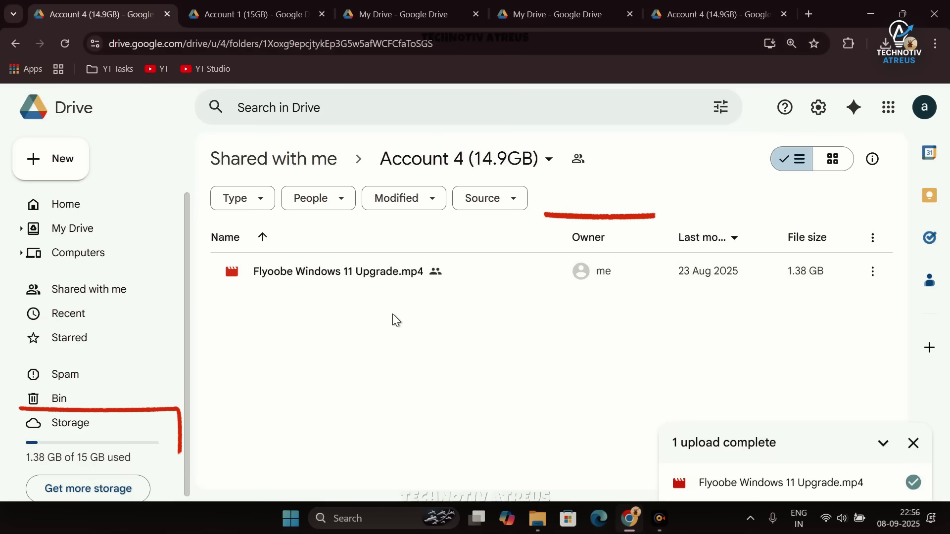
Offer ownership of Flyoobe Windows 11 Upgrade.mp4 to its editor by sending a transfer-ownership invitation.
{"action": "right_click", "coordinate": [361, 276]}
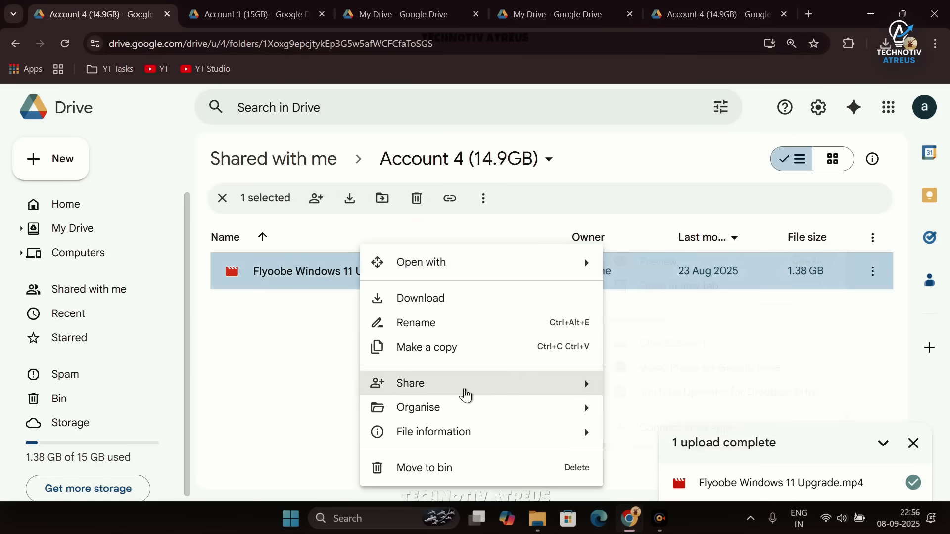
{"action": "mouse_move", "coordinate": [465, 396]}
{"action": "left_click", "coordinate": [638, 395]}
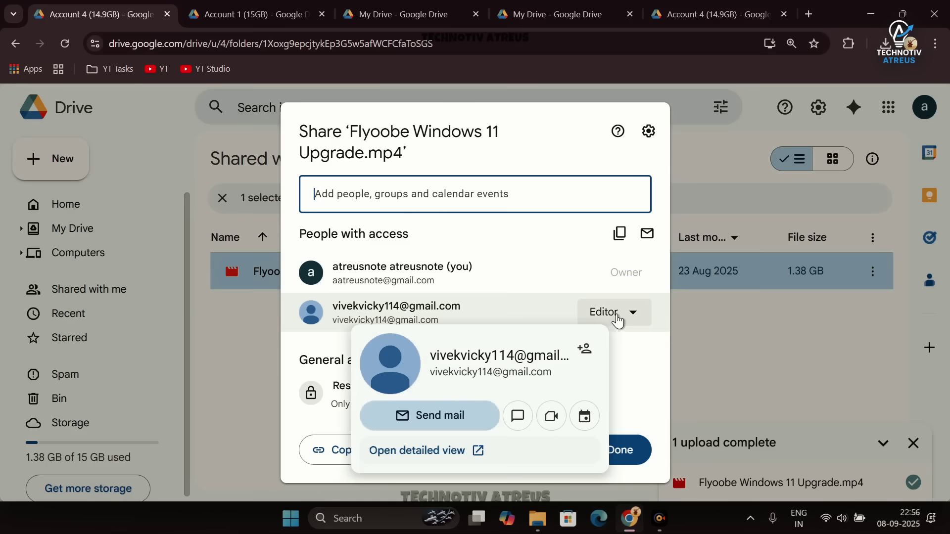
{"action": "left_click", "coordinate": [632, 317]}
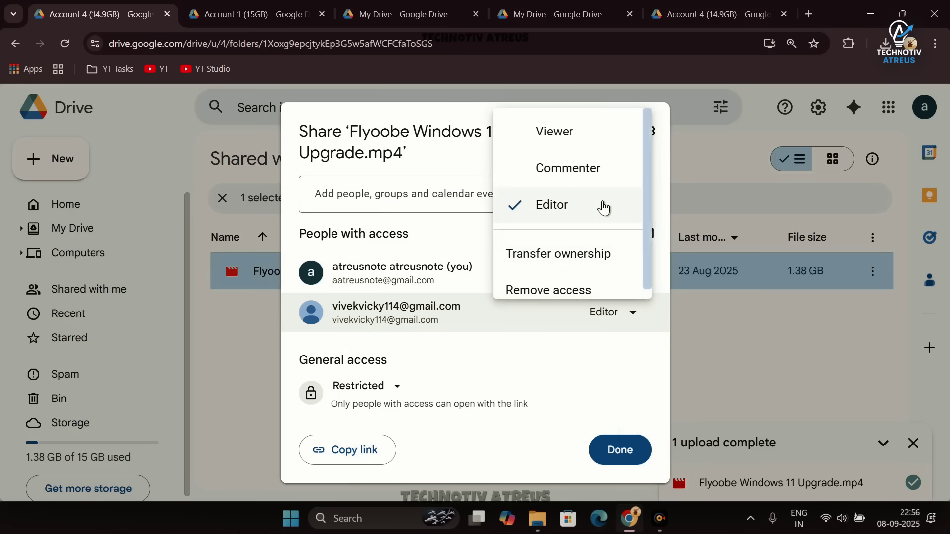
{"action": "scroll", "coordinate": [608, 240], "scroll_direction": "down", "scroll_amount": 1}
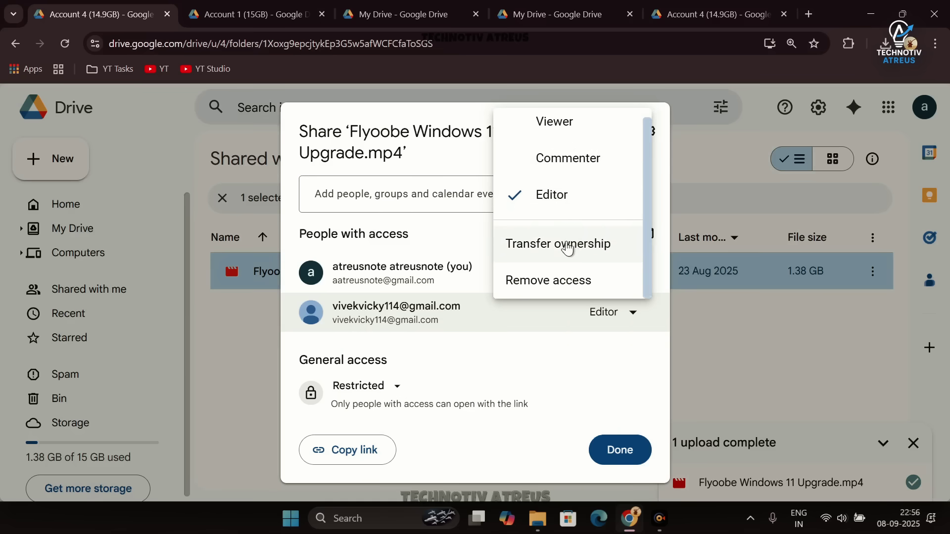
{"action": "left_click", "coordinate": [581, 253]}
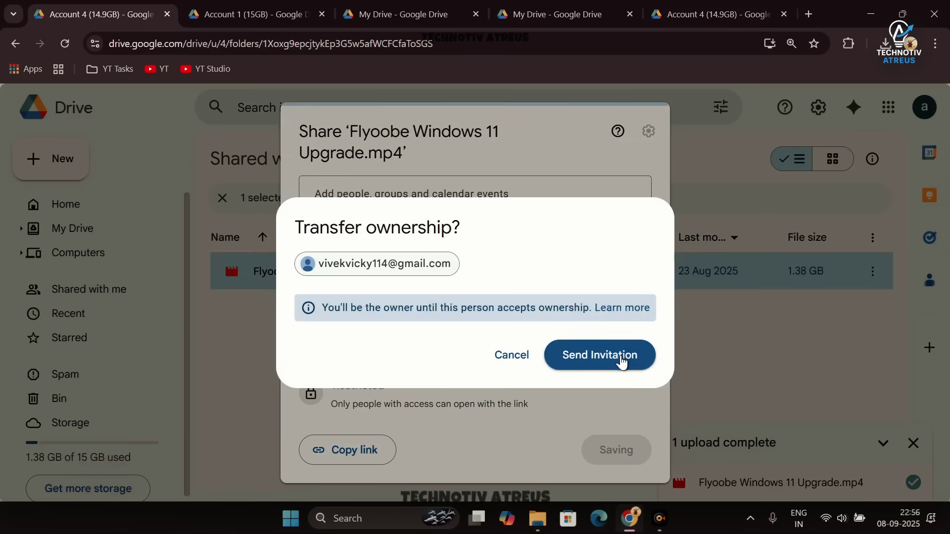
{"action": "left_click", "coordinate": [621, 360]}
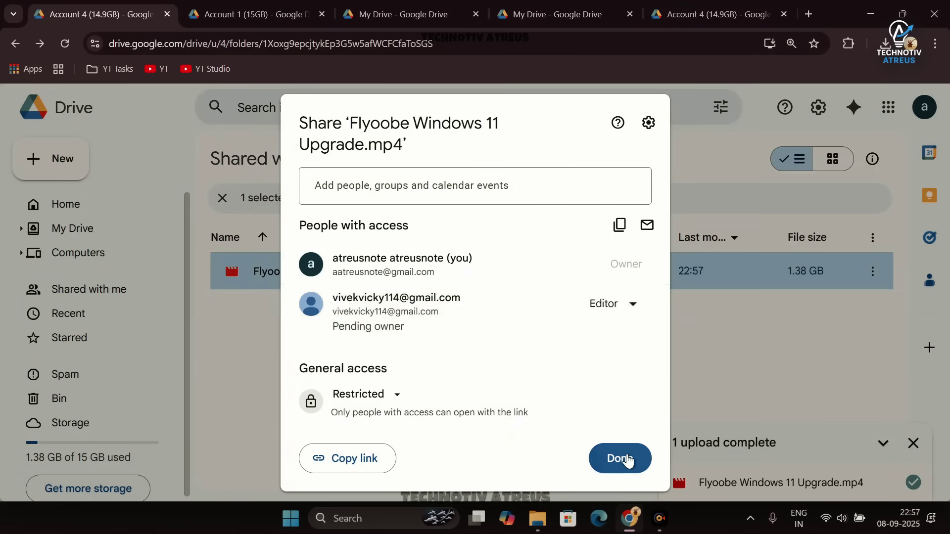
{"action": "left_click", "coordinate": [617, 453]}
Accept the 'Invitation to own' email for Flyoobe Windows 11 Upgrade.mp4 in the second account's Gmail.
{"action": "left_click", "coordinate": [711, 10]}
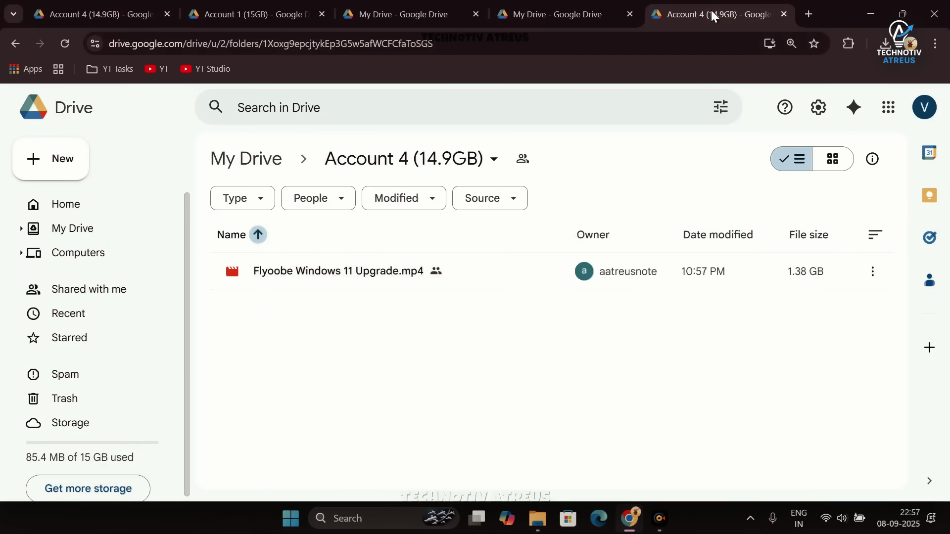
{"action": "left_click", "coordinate": [889, 107]}
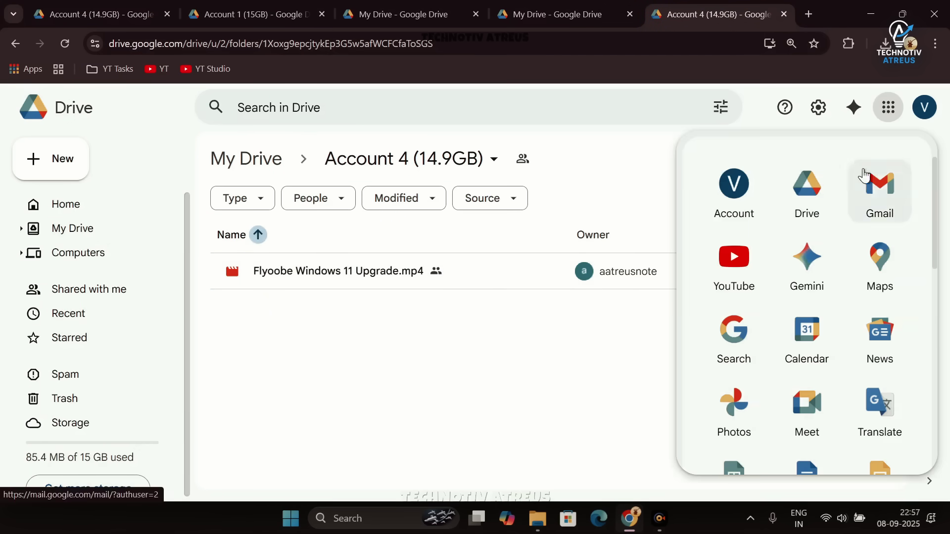
{"action": "left_click", "coordinate": [870, 186]}
{"action": "left_click", "coordinate": [562, 235]}
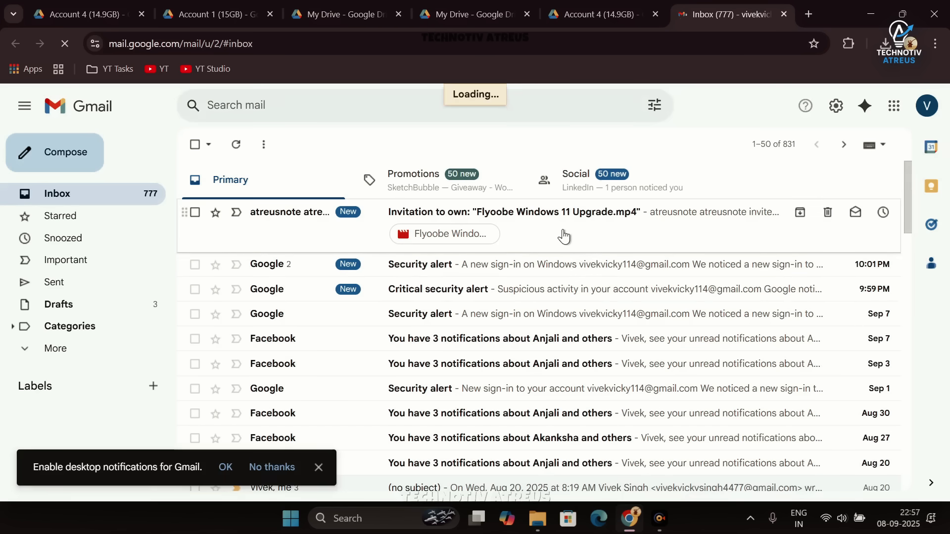
{"action": "scroll", "coordinate": [699, 316], "scroll_direction": "down", "scroll_amount": 3}
{"action": "scroll", "coordinate": [721, 316], "scroll_direction": "down", "scroll_amount": 2}
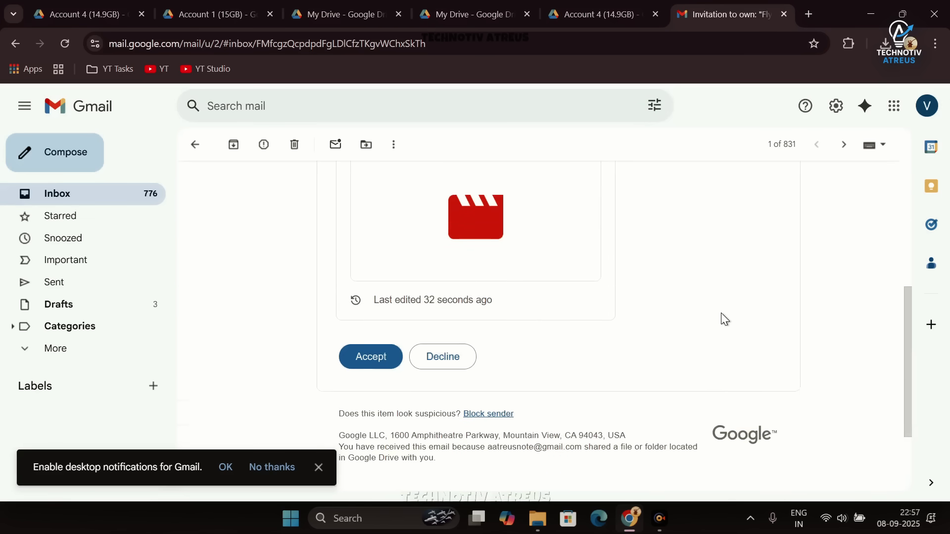
{"action": "left_click", "coordinate": [378, 368]}
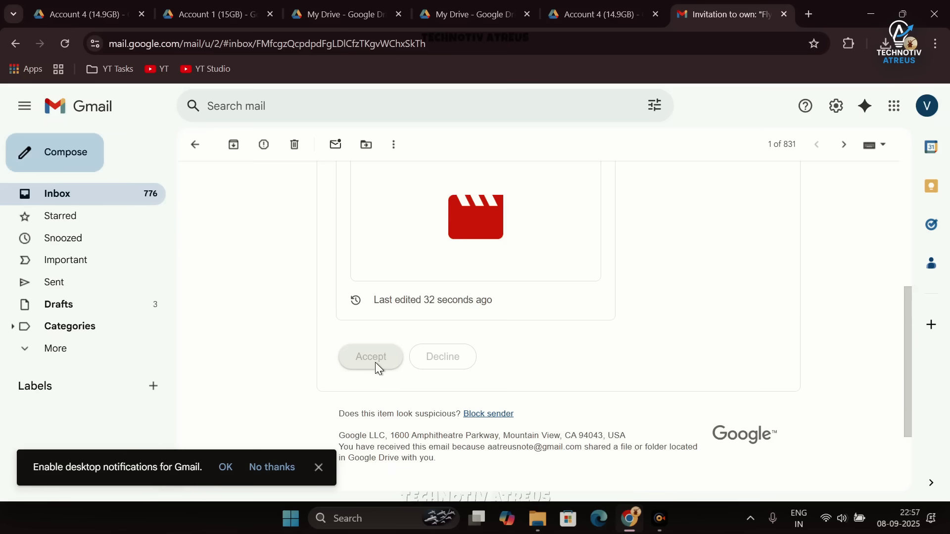
{"action": "scroll", "coordinate": [687, 349], "scroll_direction": "up", "scroll_amount": 4}
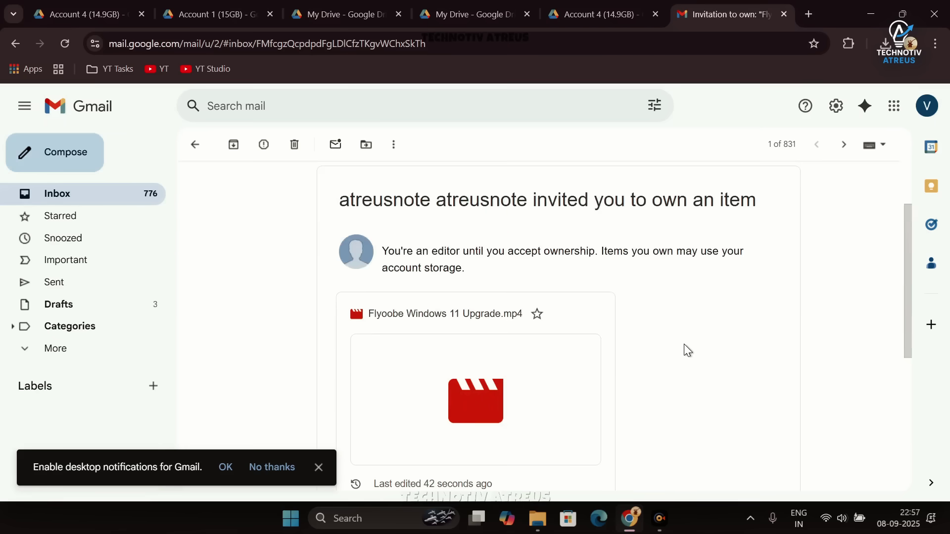
{"action": "left_click", "coordinate": [626, 15]}
Check the video's Owner reads 'me', then refresh the primary account's storage to 0 bytes of 15 GB.
{"action": "left_click", "coordinate": [886, 112]}
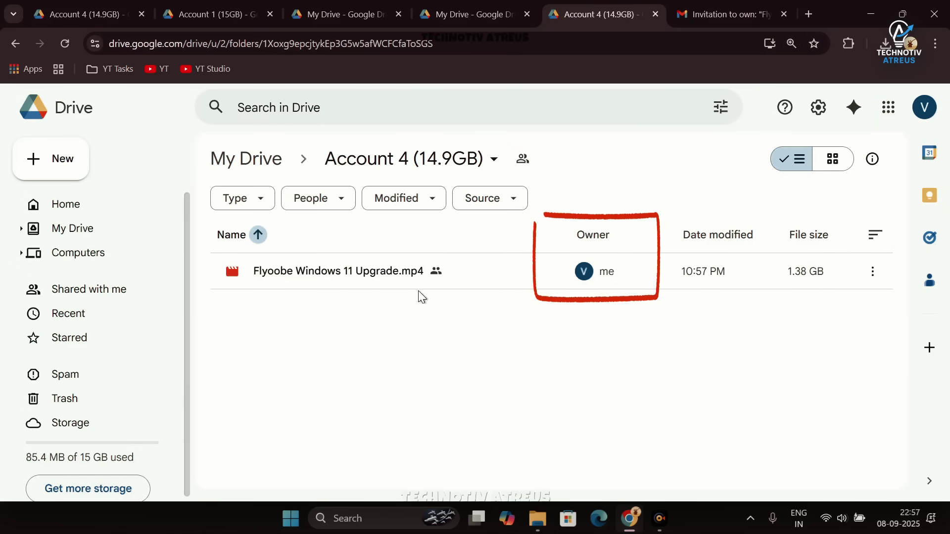
{"action": "left_click", "coordinate": [65, 43]}
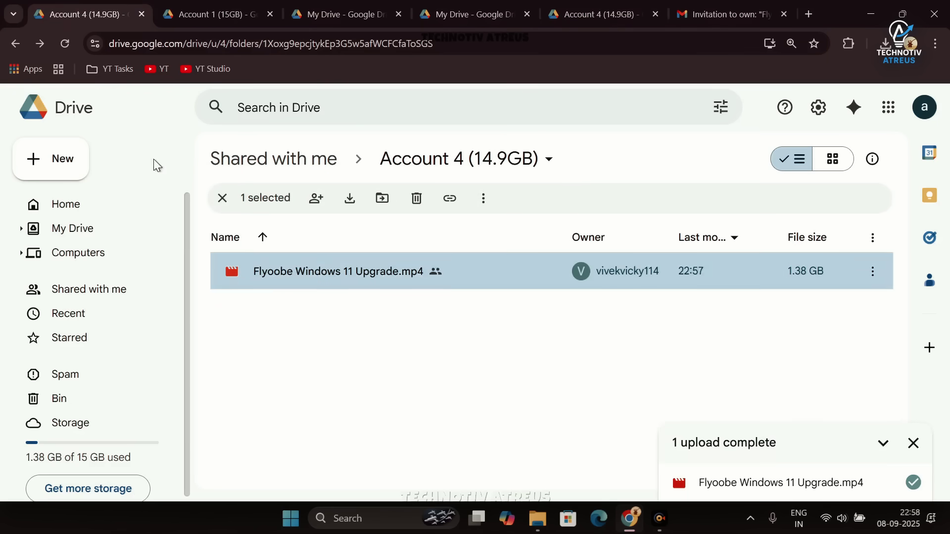
{"action": "left_click", "coordinate": [363, 353]}
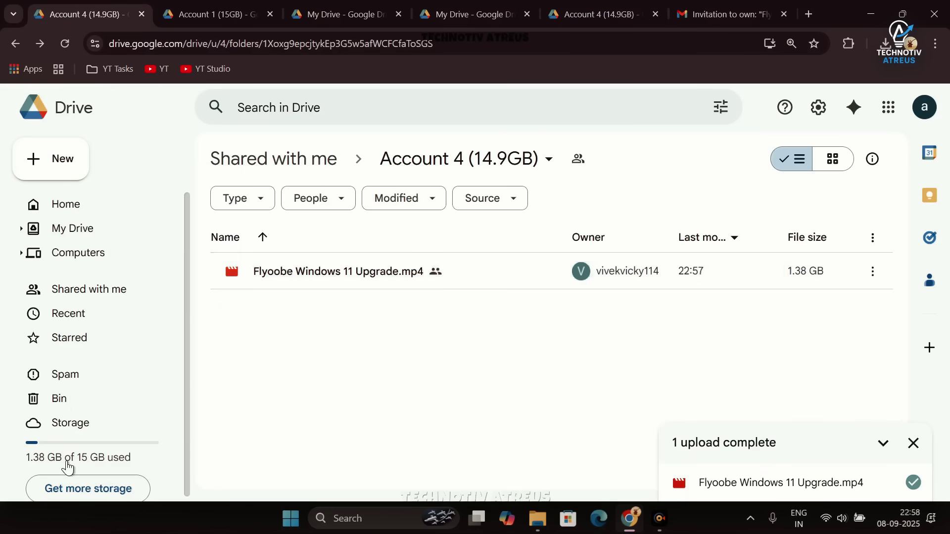
{"action": "left_click", "coordinate": [66, 43]}
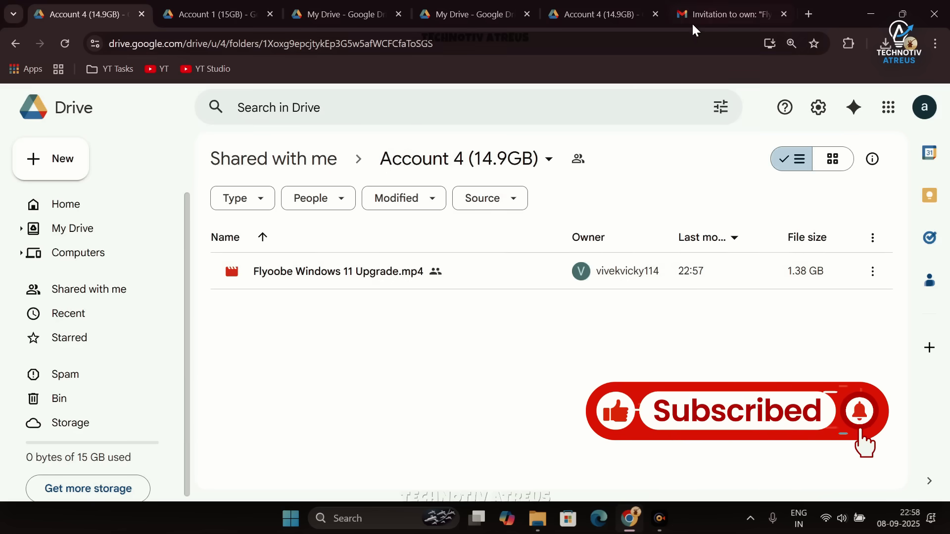
Recheck the second account's Account 4 folder, now using 1.47 GB, and clear the file selection.
{"action": "left_click", "coordinate": [728, 14]}
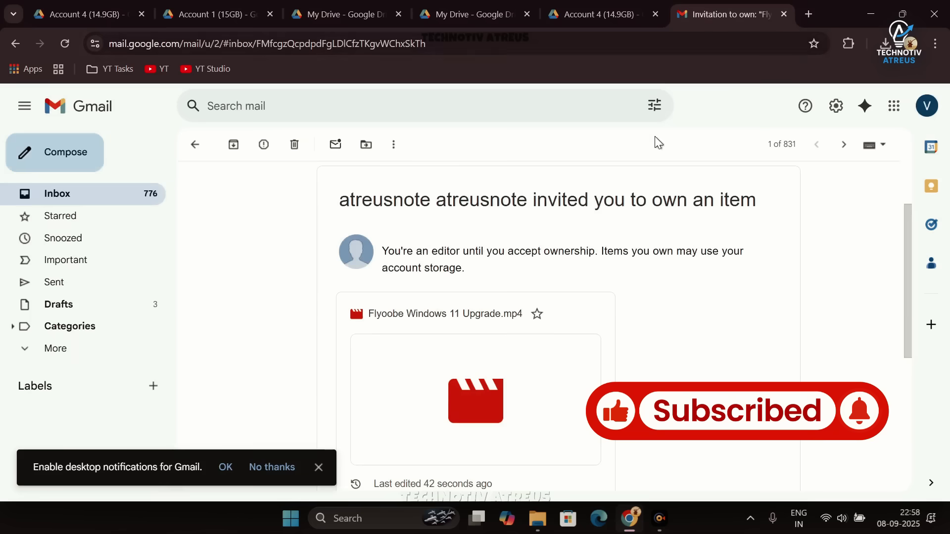
{"action": "left_click", "coordinate": [574, 14]}
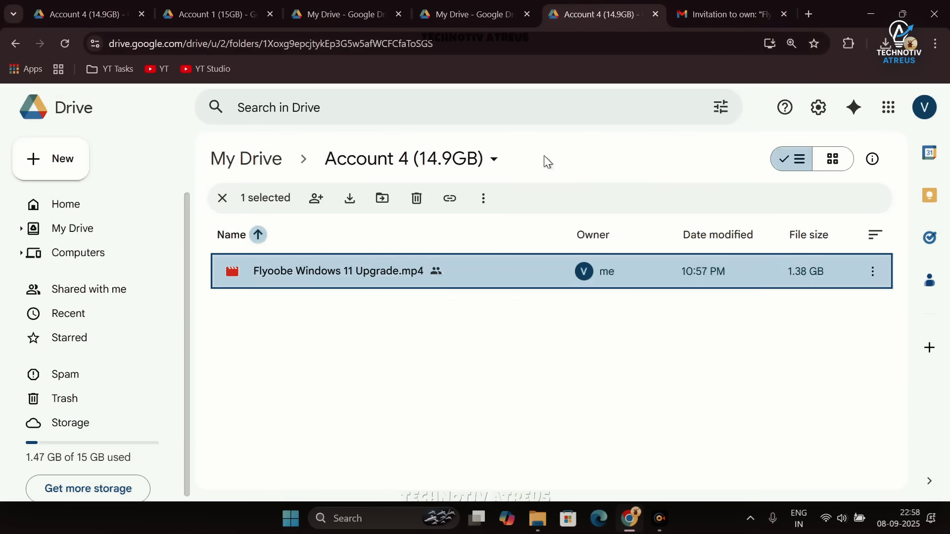
{"action": "left_click", "coordinate": [222, 198]}
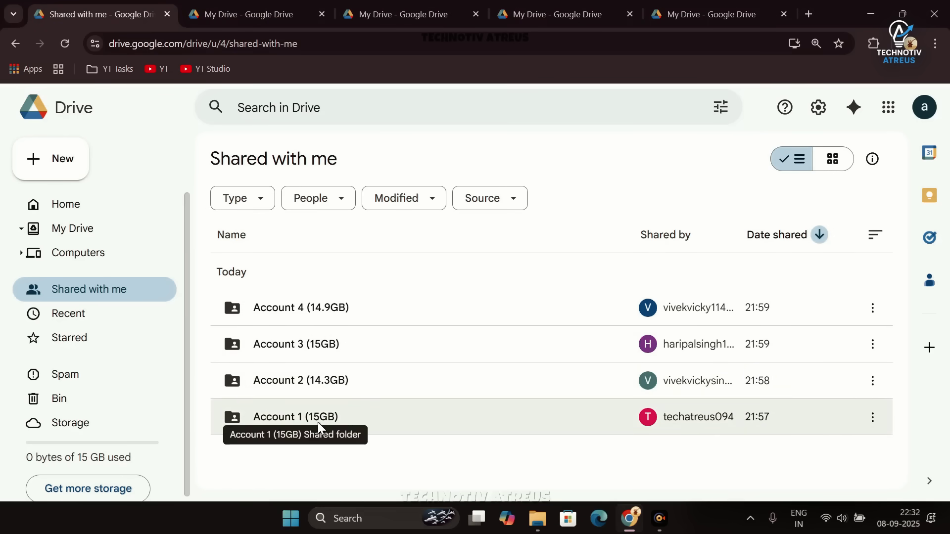
Drag five local files, including Flyoobe Windows 11 Upgrade.mp4 and SLEEK WINDOWS 12.2.mp4, into Account 1 (15GB).
{"action": "left_click", "coordinate": [258, 17]}
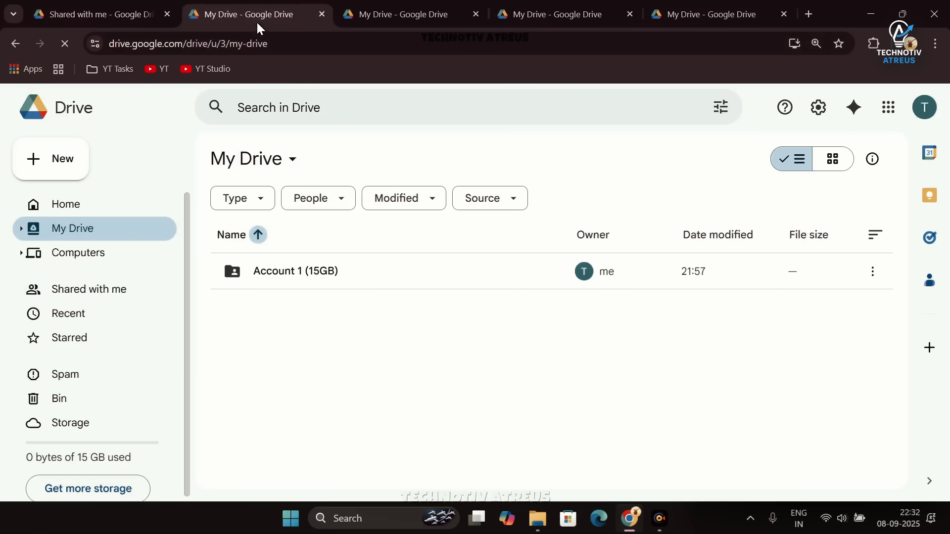
{"action": "double_click", "coordinate": [352, 275]}
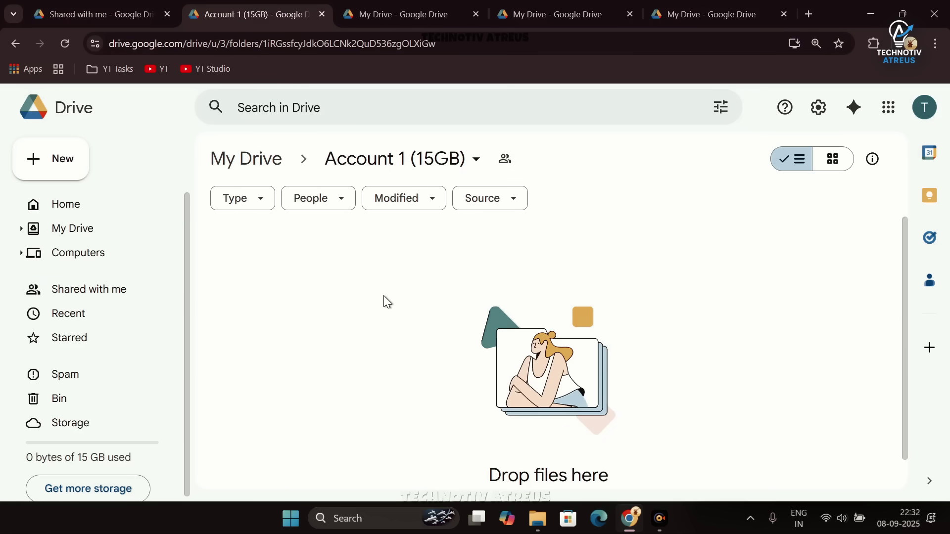
{"action": "left_click", "coordinate": [537, 518]}
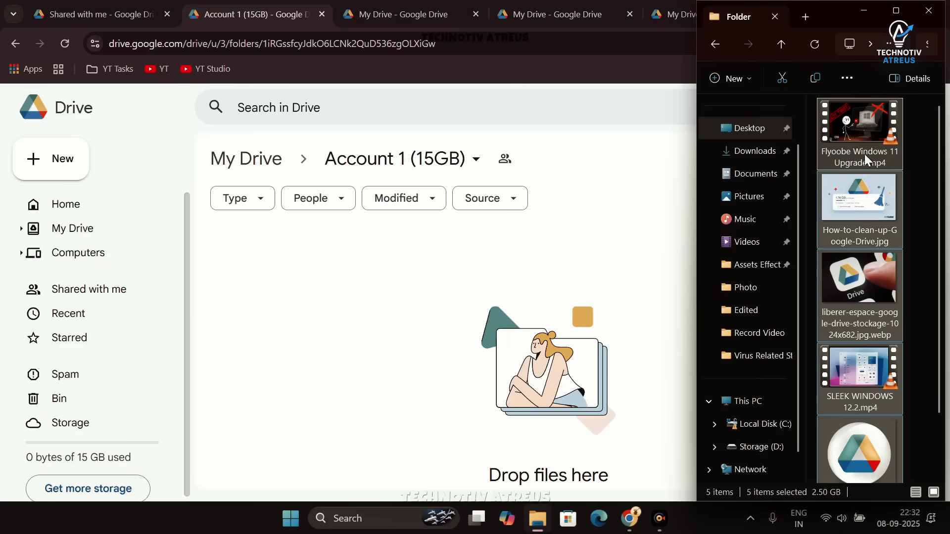
{"action": "left_click_drag", "start_coordinate": [860, 207], "coordinate": [542, 303]}
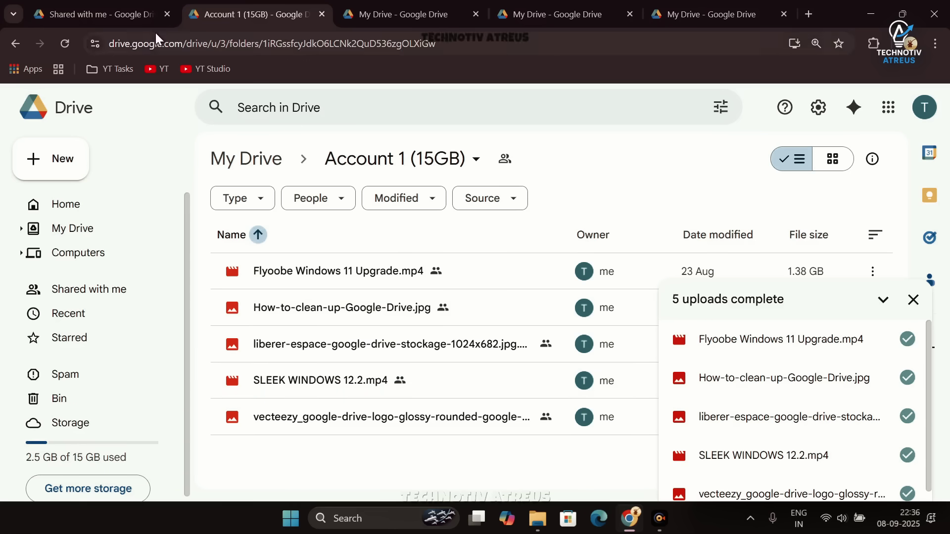
From the primary account's Shared with me list, open Account 1 (15GB) and select all five files.
{"action": "left_click", "coordinate": [124, 15]}
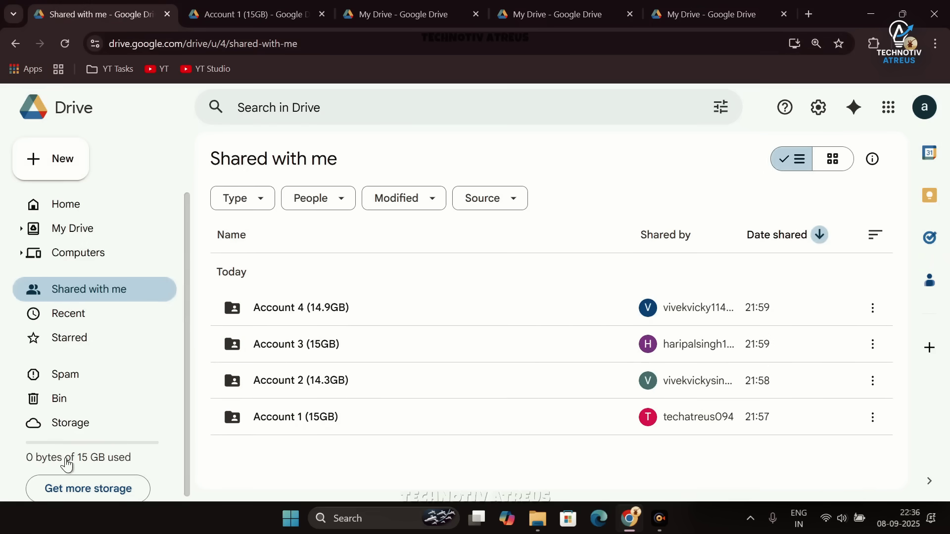
{"action": "double_click", "coordinate": [323, 425]}
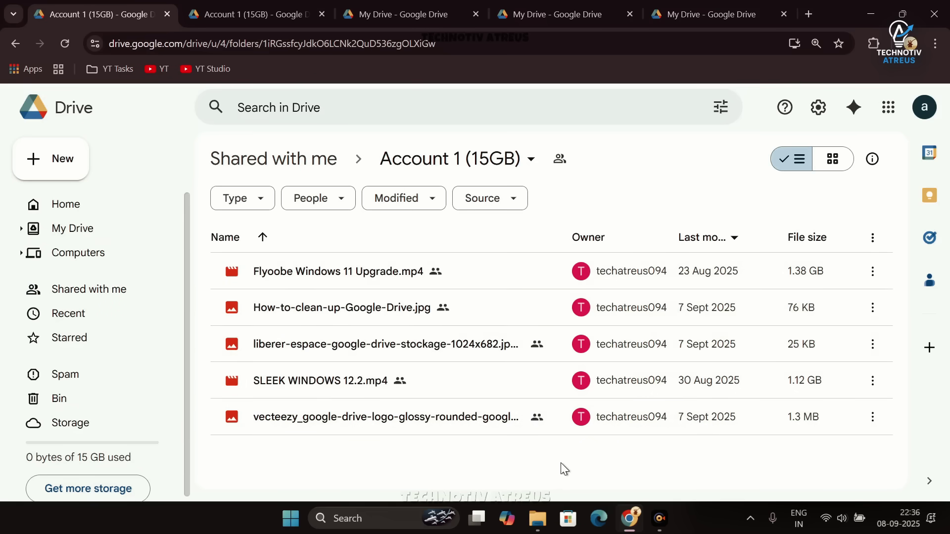
{"action": "left_click_drag", "start_coordinate": [570, 482], "coordinate": [359, 267]}
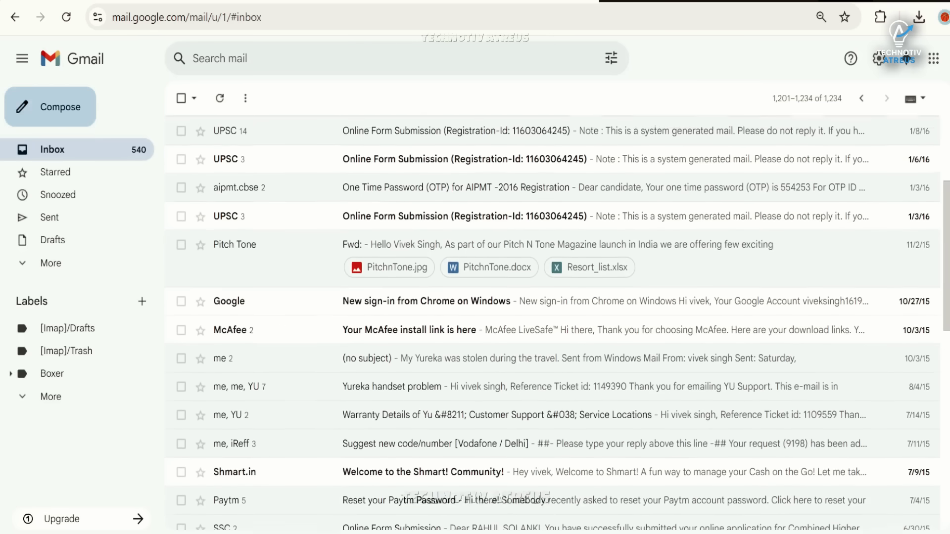
{"action": "scroll", "coordinate": [558, 323], "scroll_direction": "down", "scroll_amount": 3}
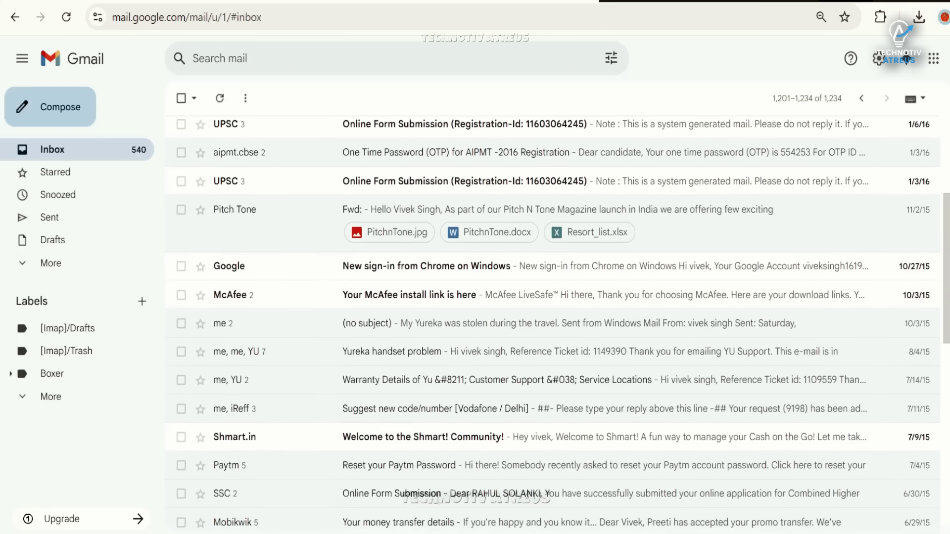